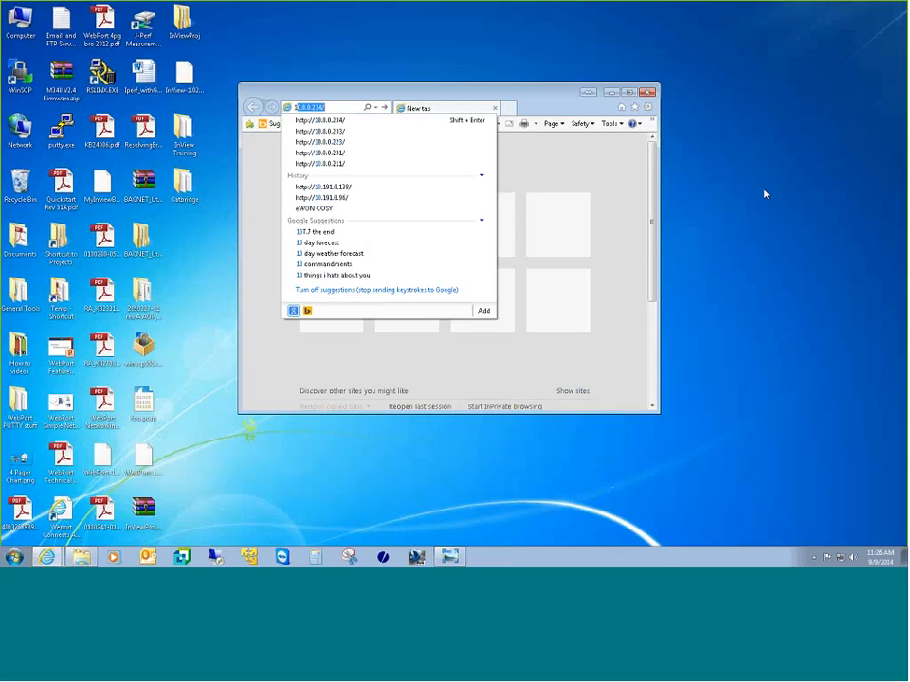
# Step: Load the InView page at 10.0.0.233 and maximize the Internet Explorer window
pyautogui.write('.0.0.')
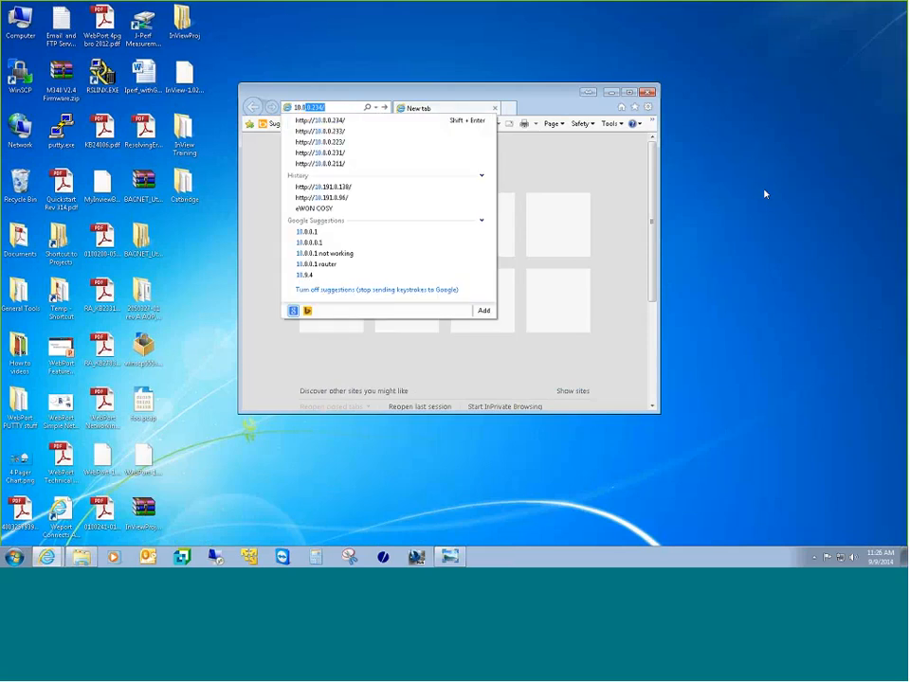
pyautogui.write('233')
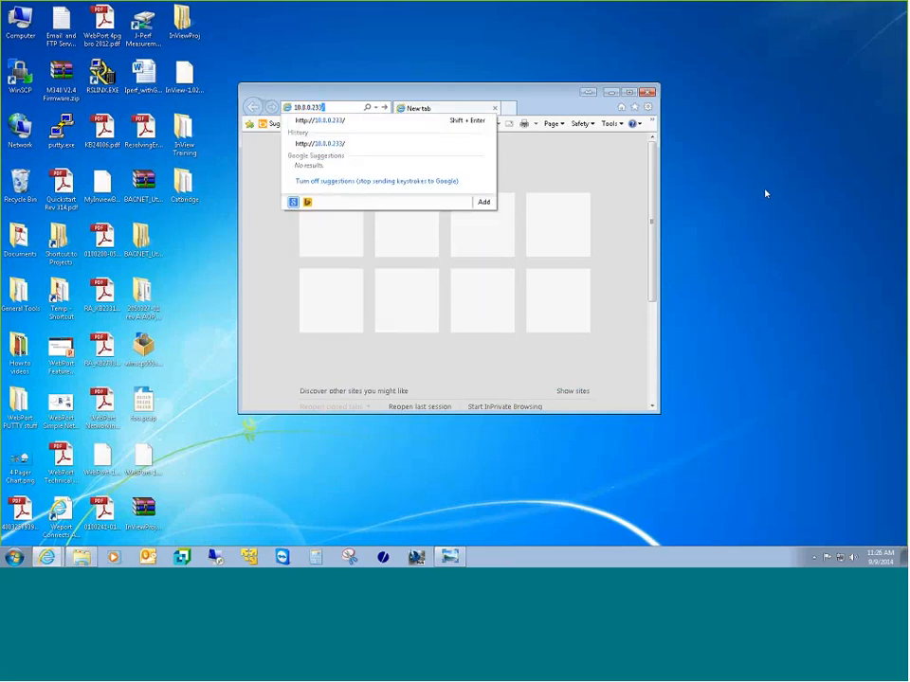
pyautogui.press('Return')
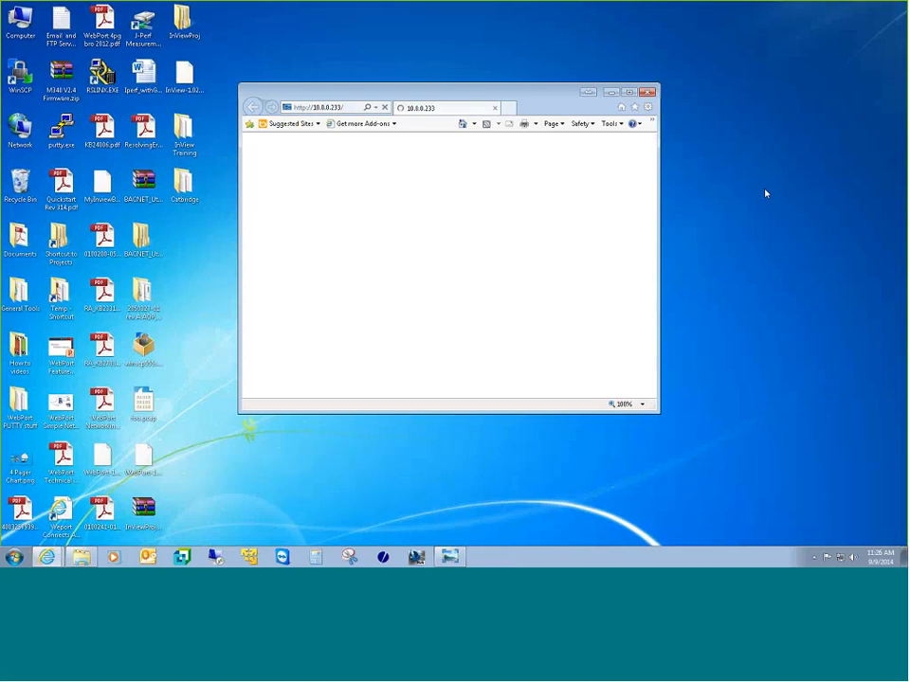
pyautogui.click(628, 92)
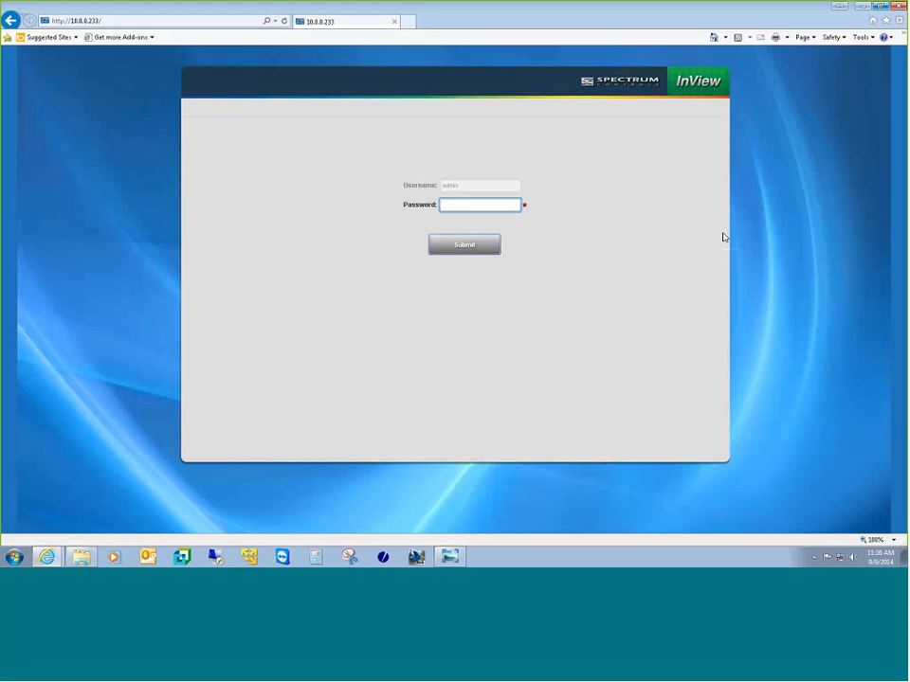
# Step: Enter the account password on the login page and submit it
pyautogui.write('********')
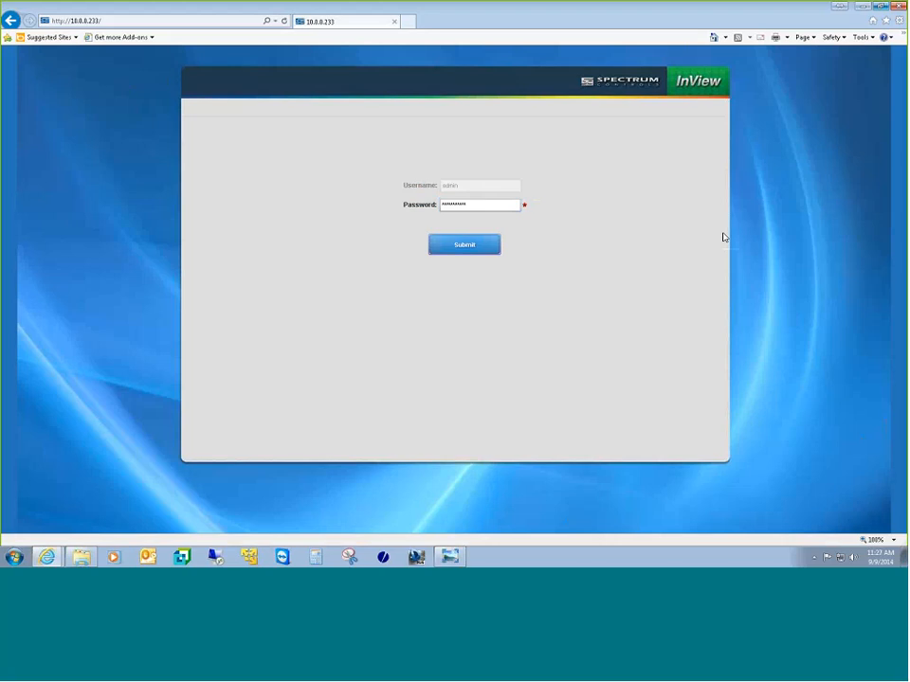
pyautogui.press('Return')
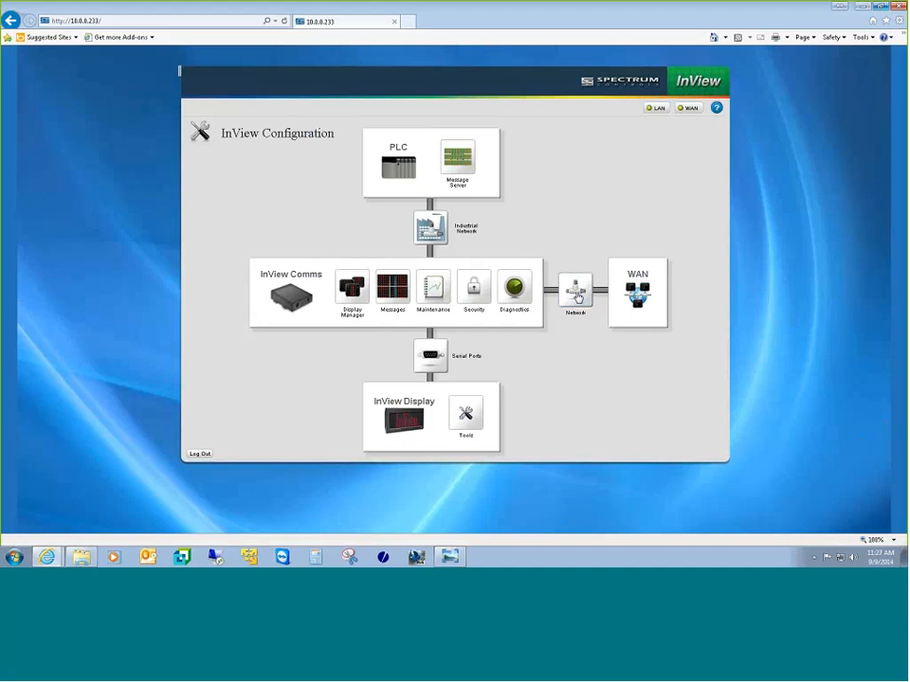
# Step: Open Network Setup to view the static WAN IP 192.168.2.12 settings
pyautogui.click(577, 296)
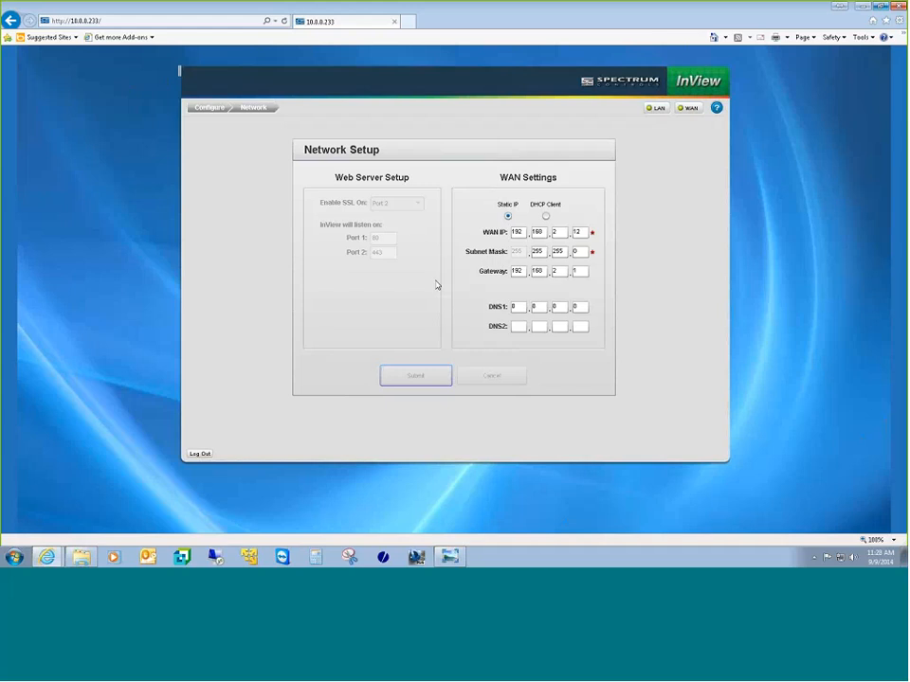
pyautogui.rightClick(451, 216)
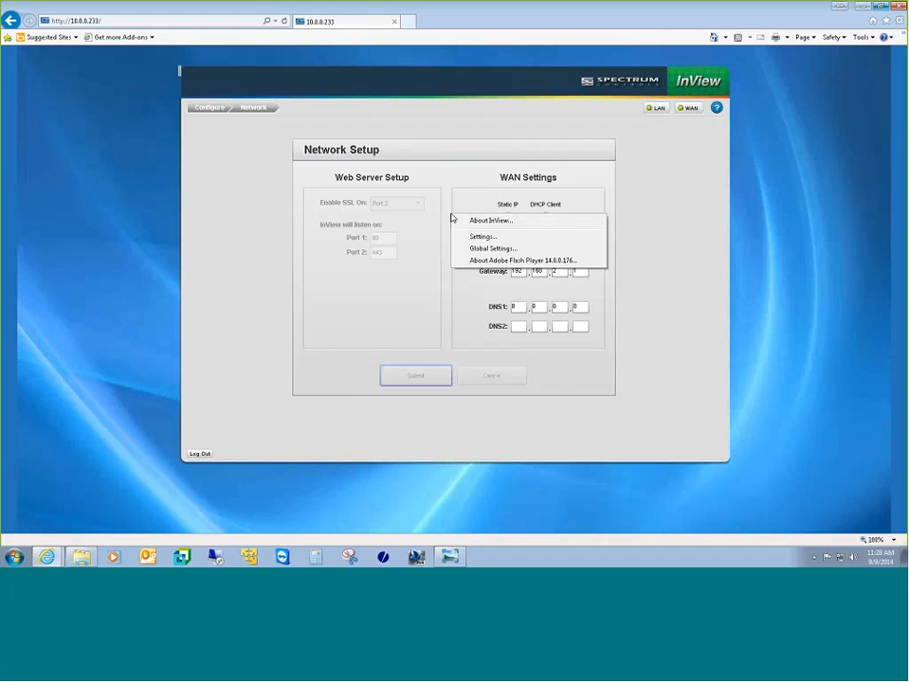
pyautogui.click(492, 223)
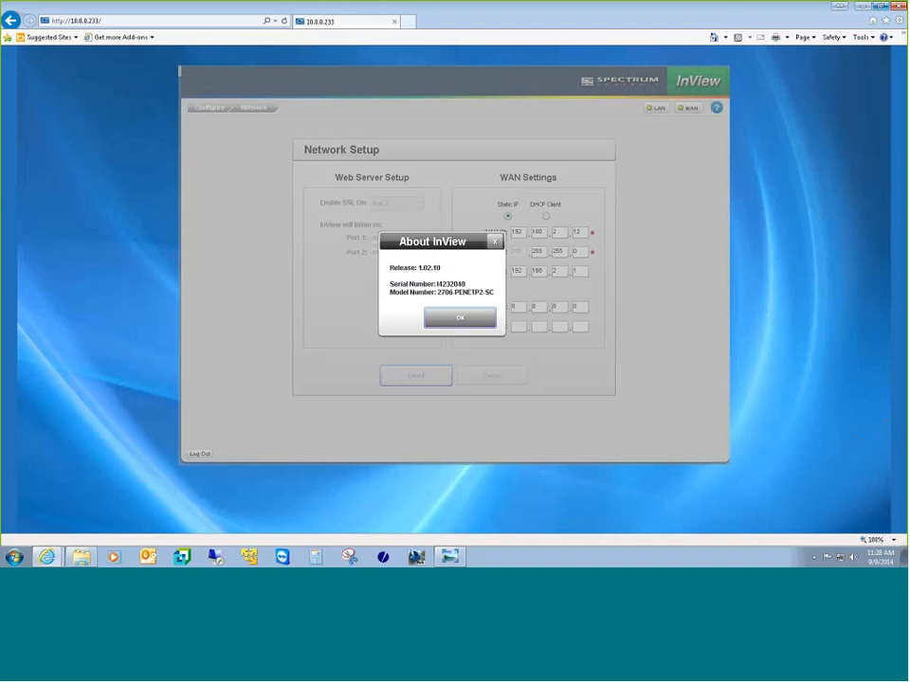
pyautogui.click(470, 321)
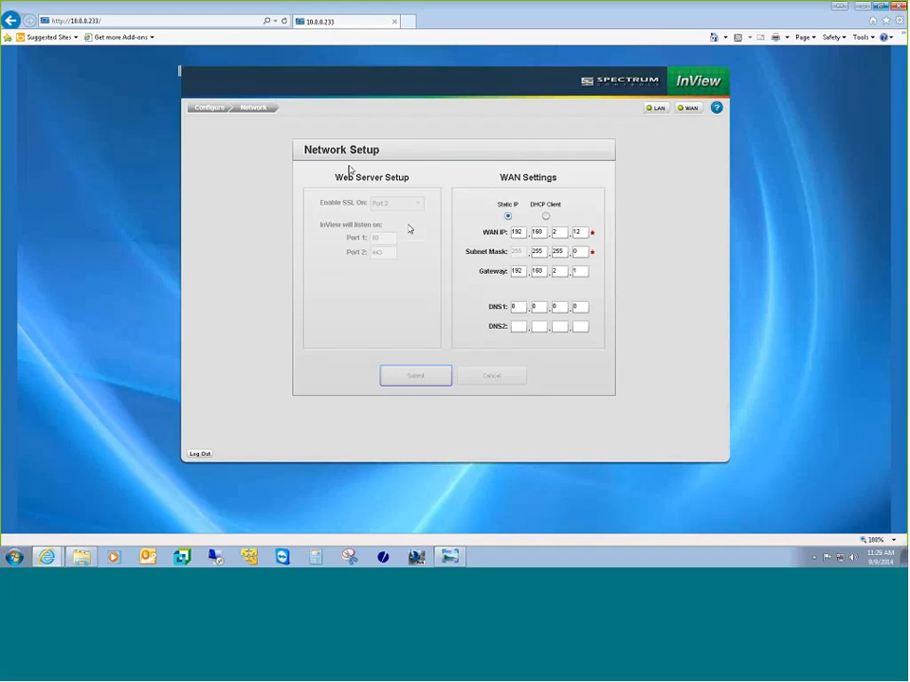
# Step: Open Industrial Network Settings for the ControlLogix PLC at 10.0.0.223, port 44818, slot 0
pyautogui.click(209, 110)
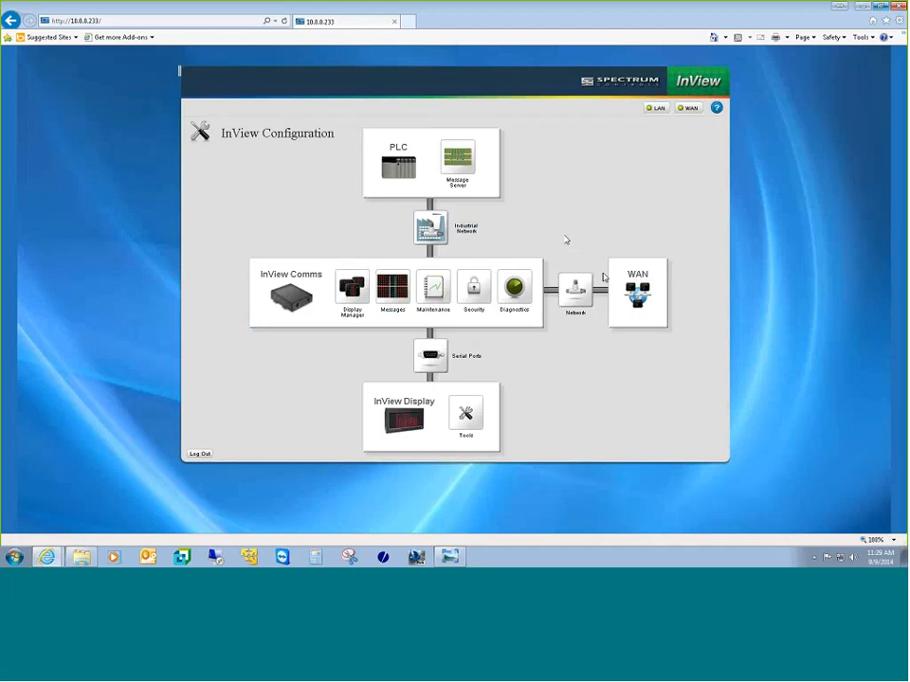
pyautogui.click(430, 230)
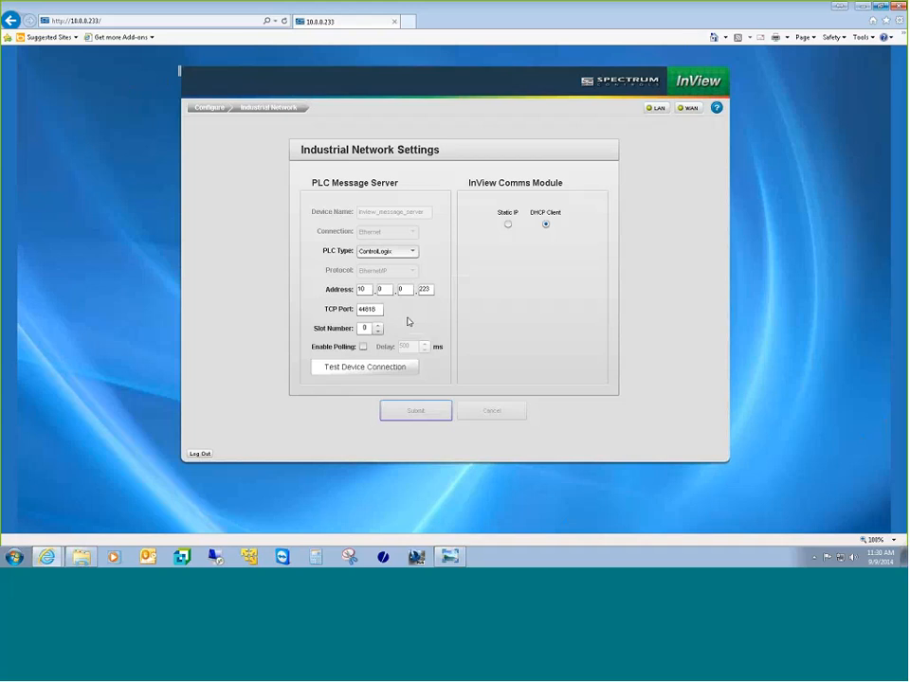
pyautogui.click(364, 369)
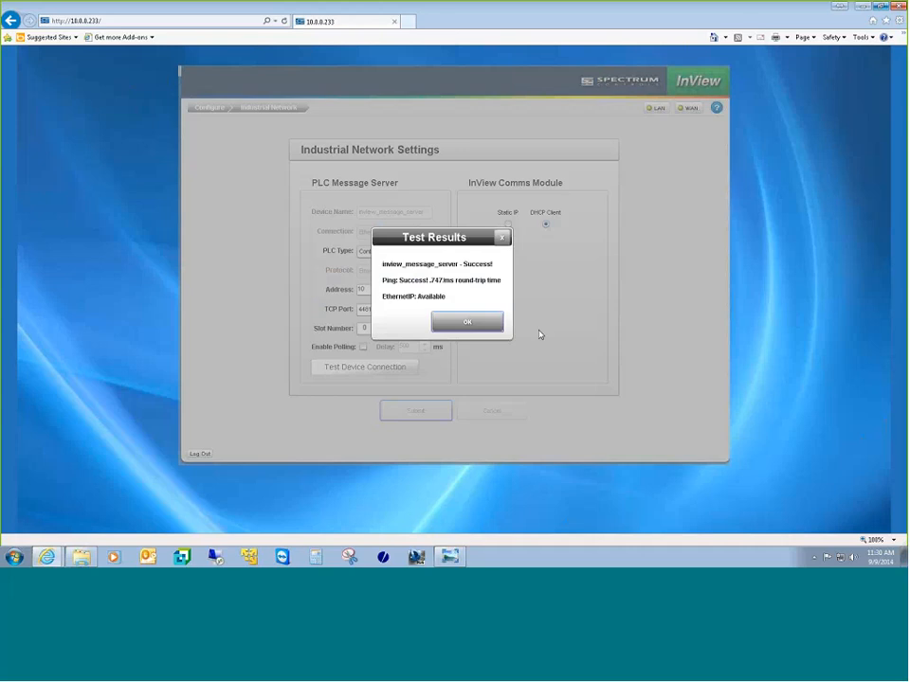
pyautogui.click(479, 325)
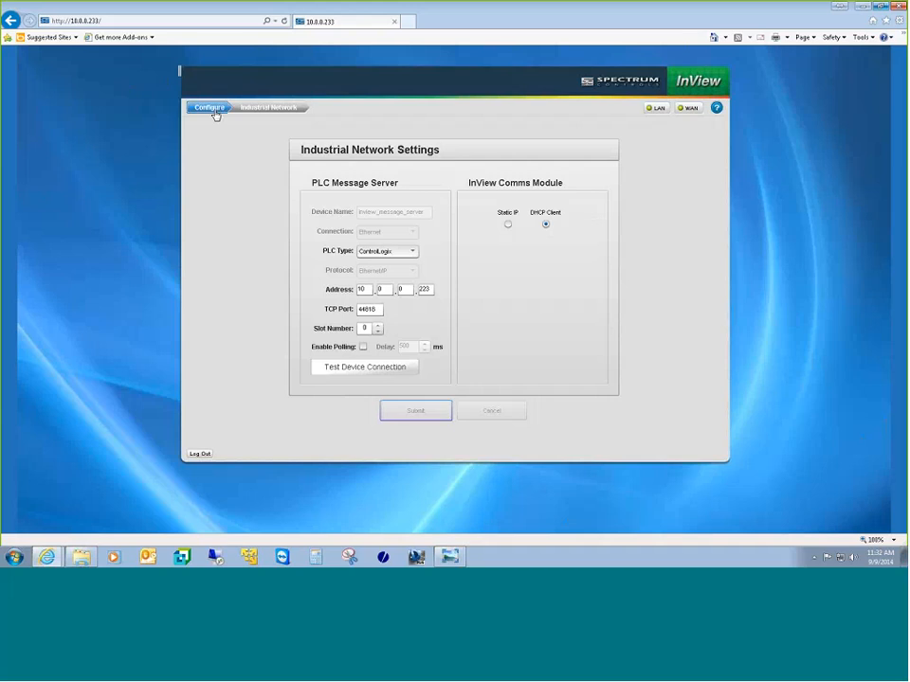
# Step: Open the PLC Message Server Tag Setup with msg_data and var_data bases and 16- and 68-byte arrays
pyautogui.click(213, 110)
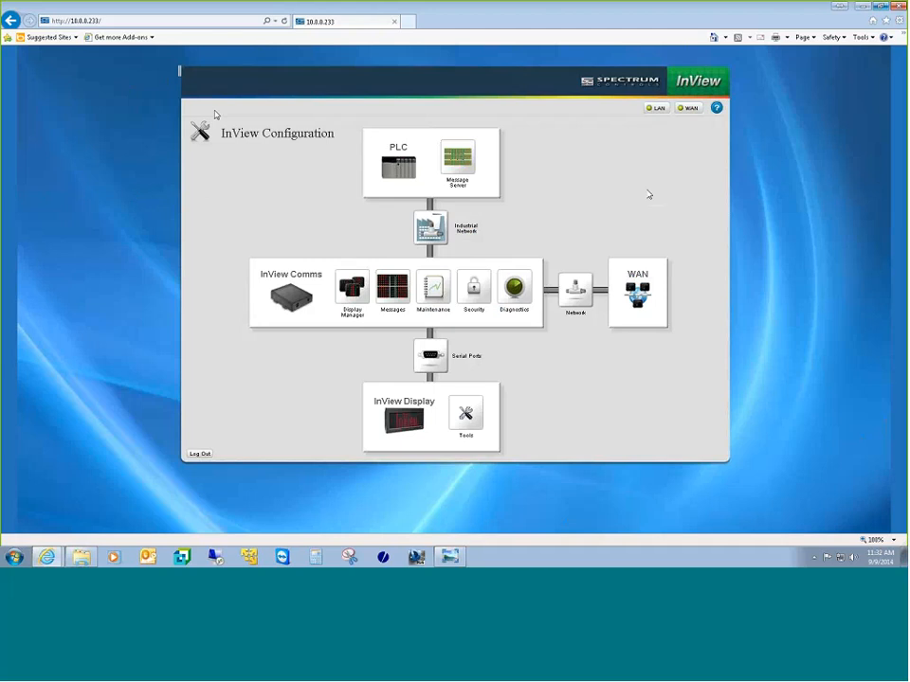
pyautogui.moveTo(689, 114)
pyautogui.click(468, 165)
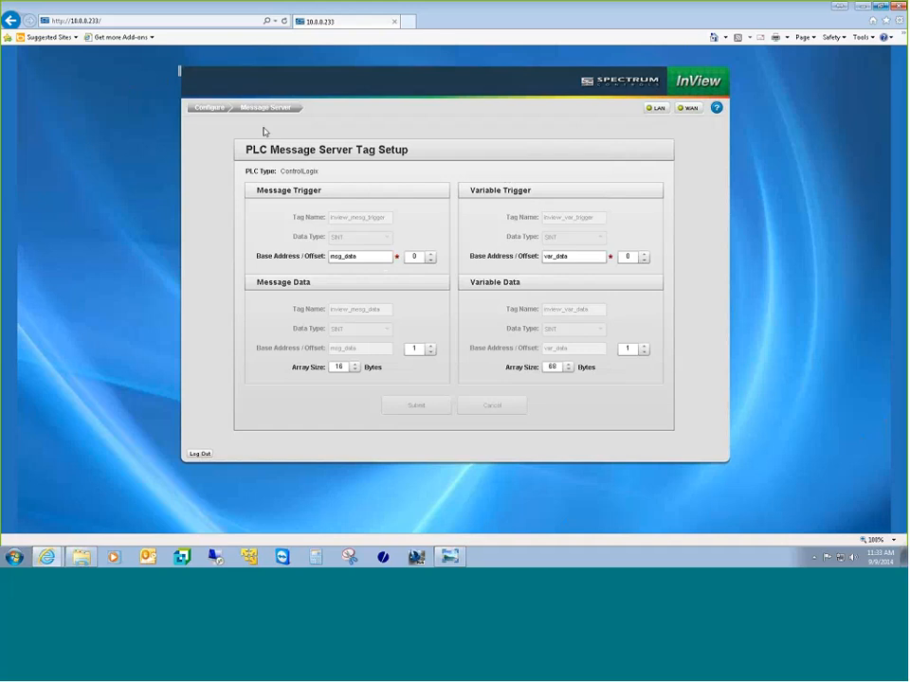
# Step: Open the Display Manager and select the P94C display, a 2706-P94C panel at address 1
pyautogui.click(220, 110)
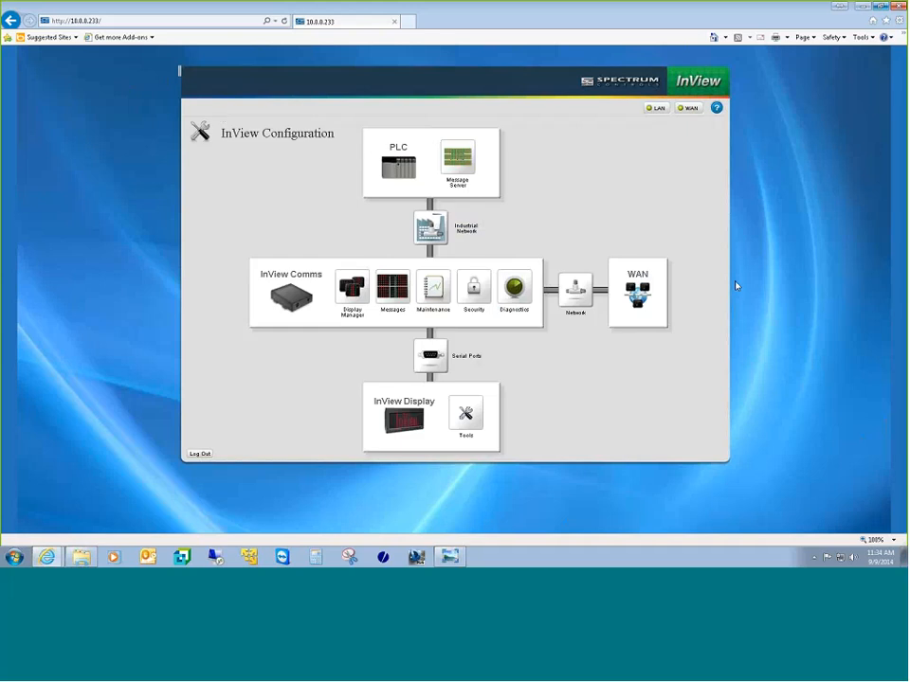
pyautogui.click(345, 292)
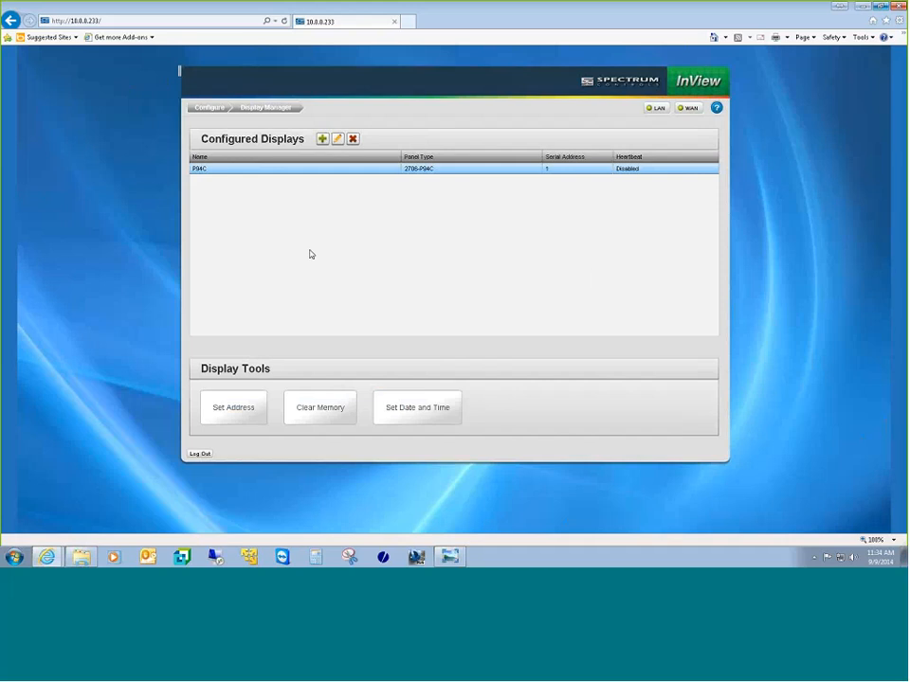
pyautogui.click(321, 170)
# Step: Start a new display and review the Panel Type list, leaving it at 2706-P22R
pyautogui.click(322, 139)
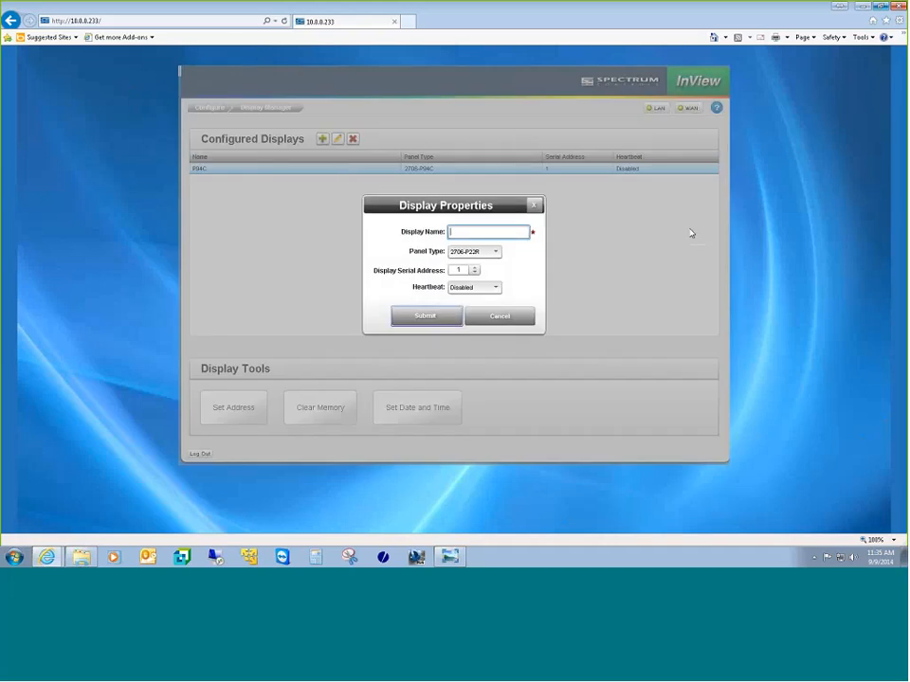
pyautogui.click(494, 252)
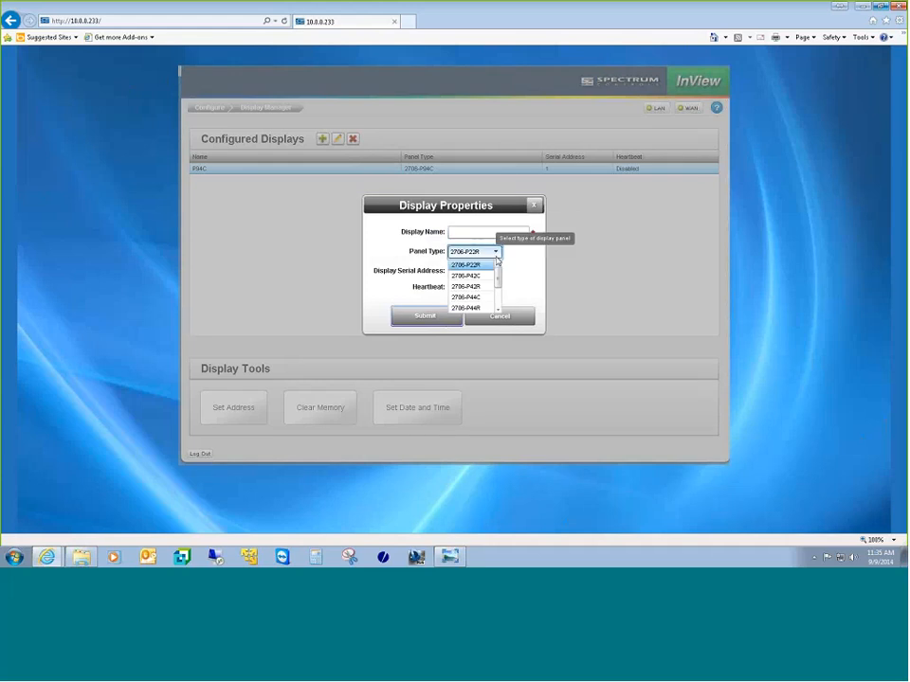
pyautogui.moveTo(498, 276)
pyautogui.mouseDown()
pyautogui.moveTo(499, 298)
pyautogui.moveTo(501, 262)
pyautogui.mouseUp()
pyautogui.click(521, 264)
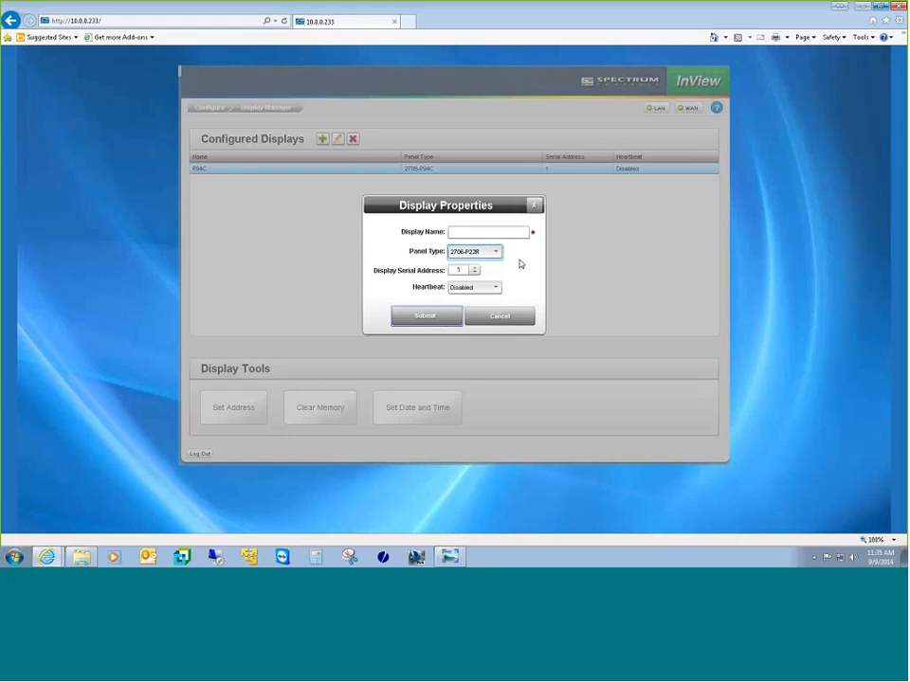
# Step: Cancel the new display and go to the message groups and messages setup
pyautogui.click(501, 319)
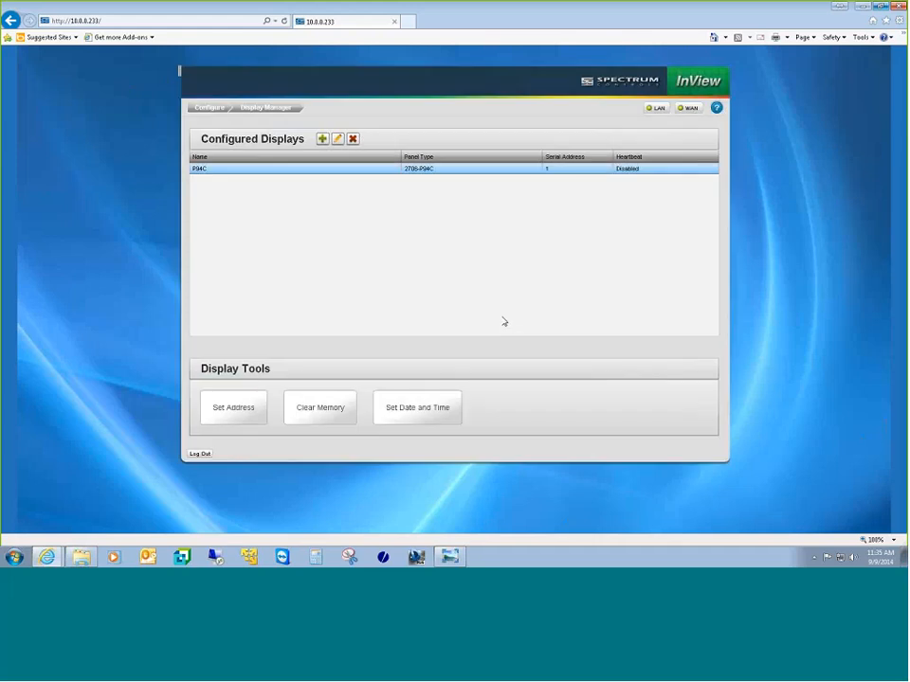
pyautogui.click(212, 111)
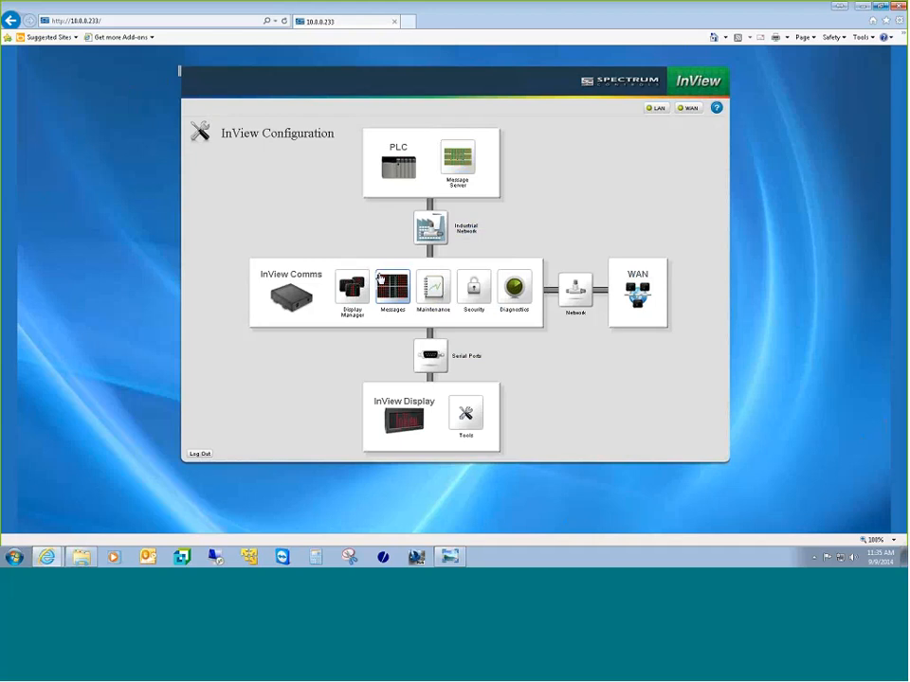
pyautogui.click(380, 277)
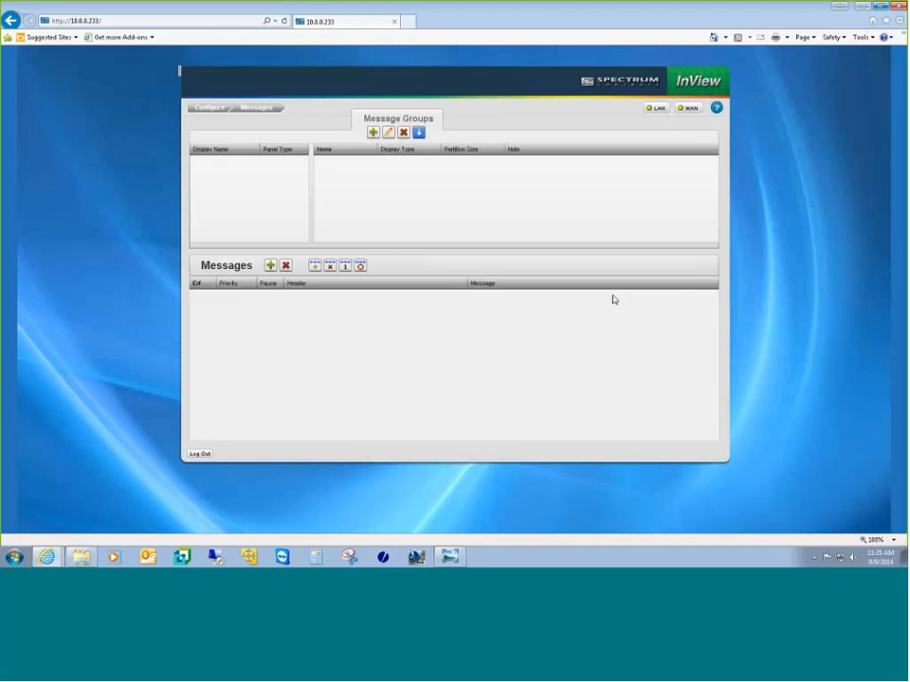
# Step: Select P94C's Training group and pick its message 'This is a test!'
pyautogui.click(269, 174)
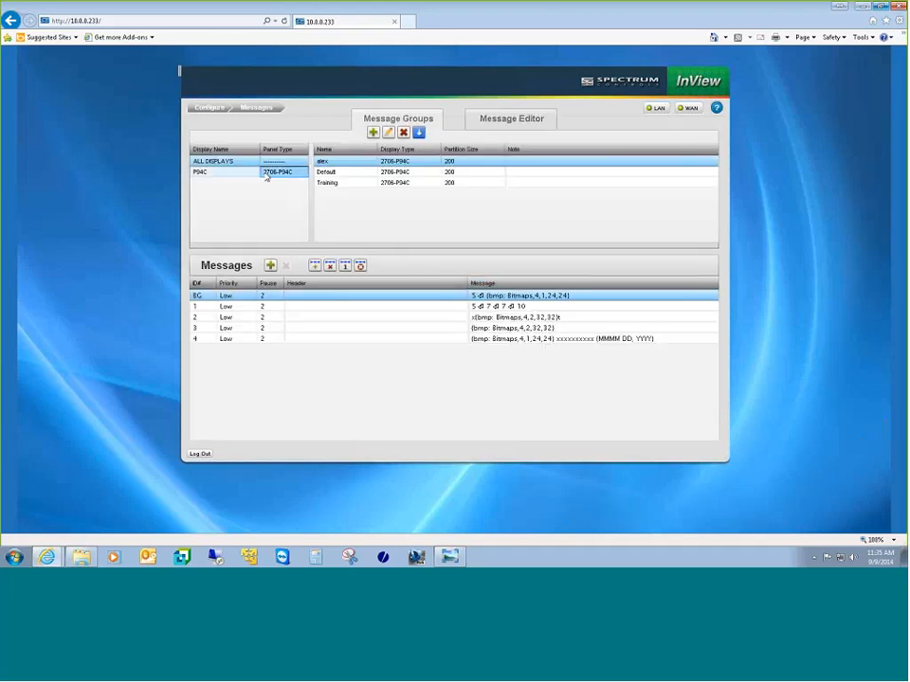
pyautogui.click(334, 182)
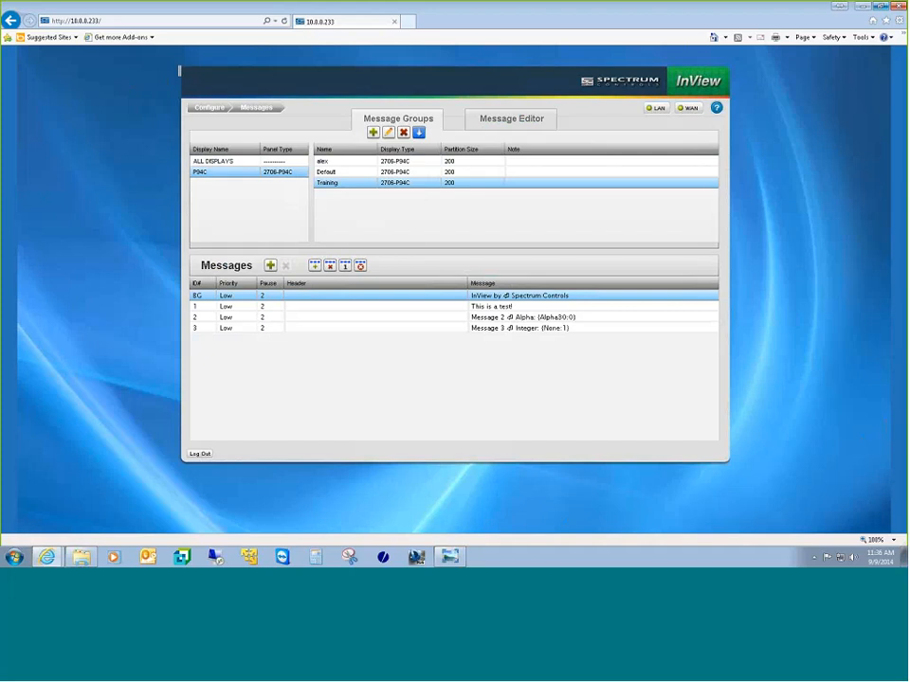
pyautogui.click(383, 186)
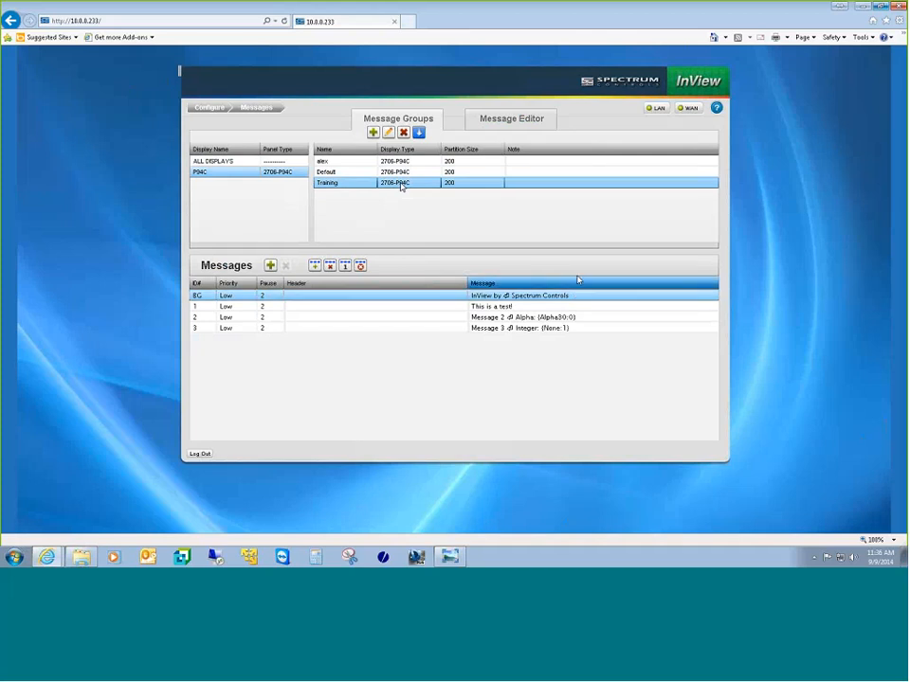
pyautogui.click(493, 307)
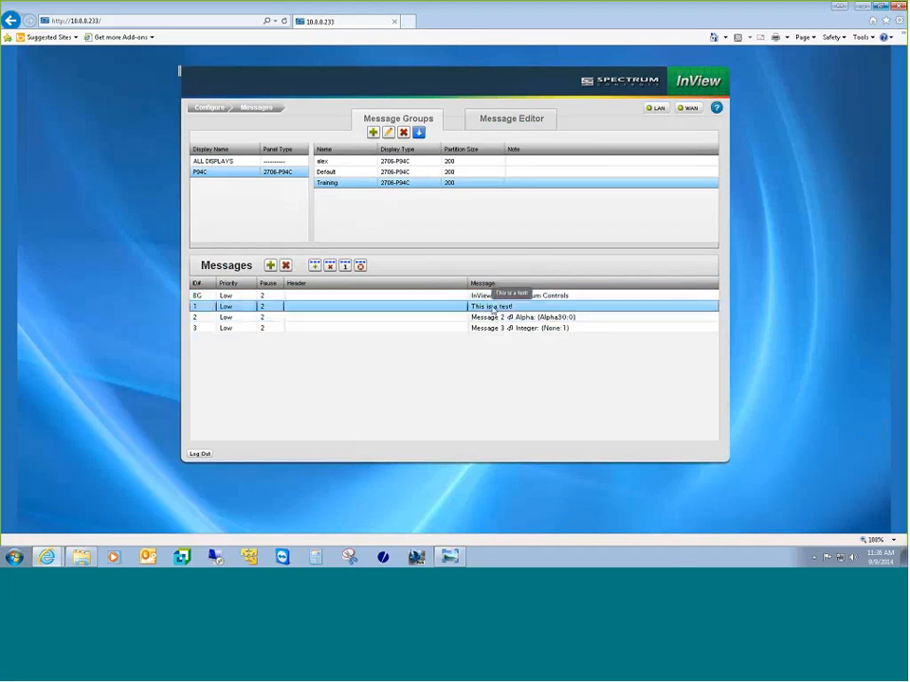
# Step: Open 'This is a test!' in the Message Editor and play and stop its preview
pyautogui.click(510, 121)
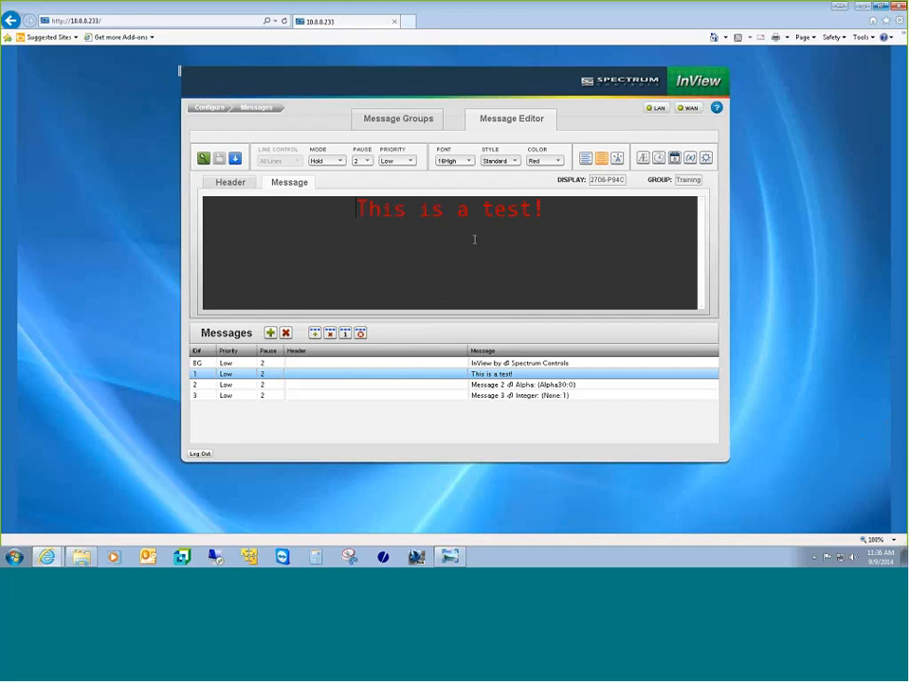
pyautogui.click(203, 159)
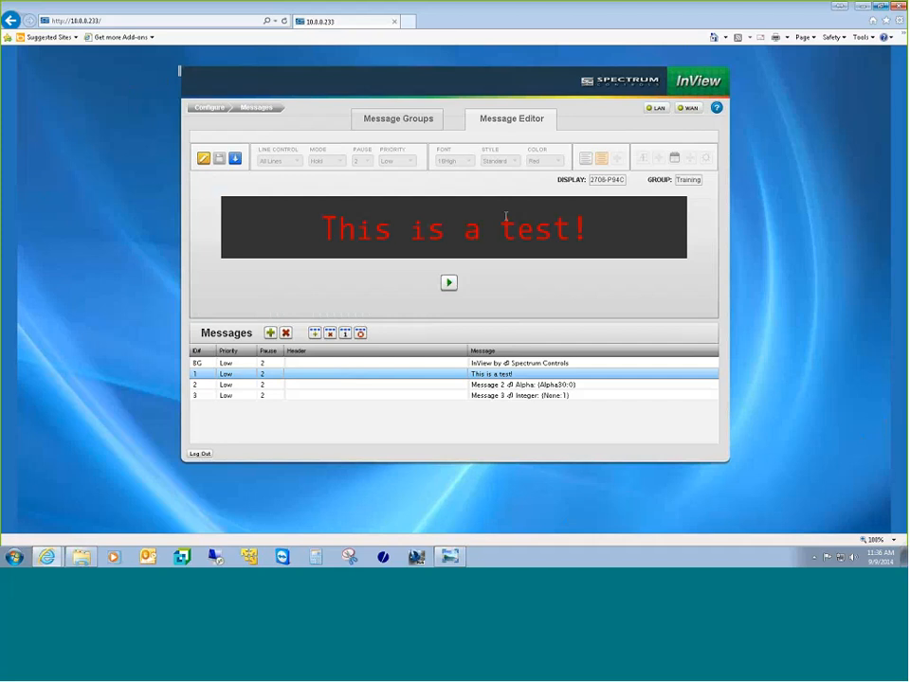
pyautogui.click(448, 284)
pyautogui.click(448, 284)
pyautogui.click(204, 159)
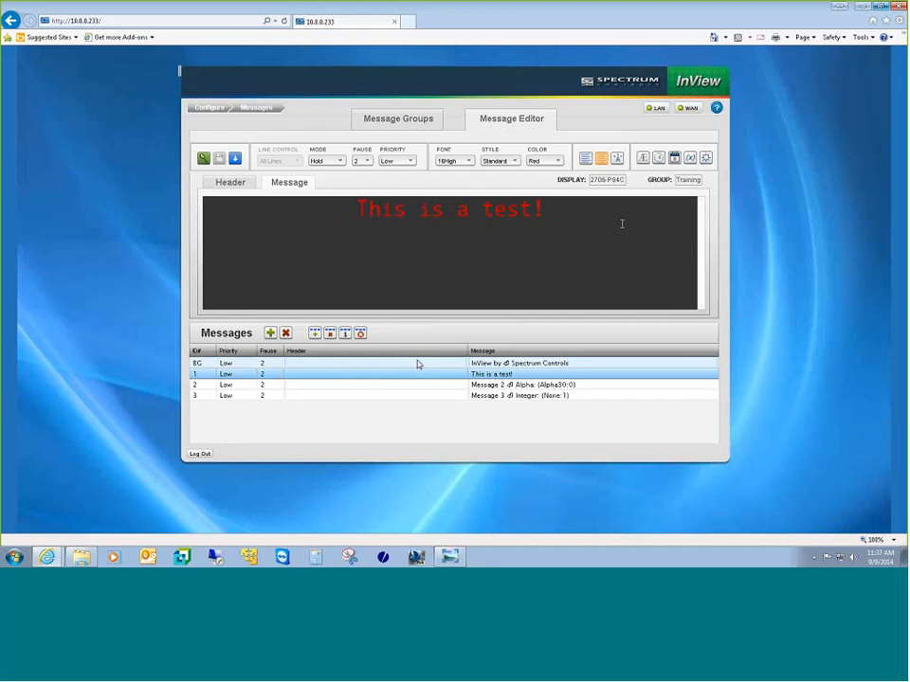
# Step: Look over messages 2 and 3, then add a new blank message to Training
pyautogui.click(439, 388)
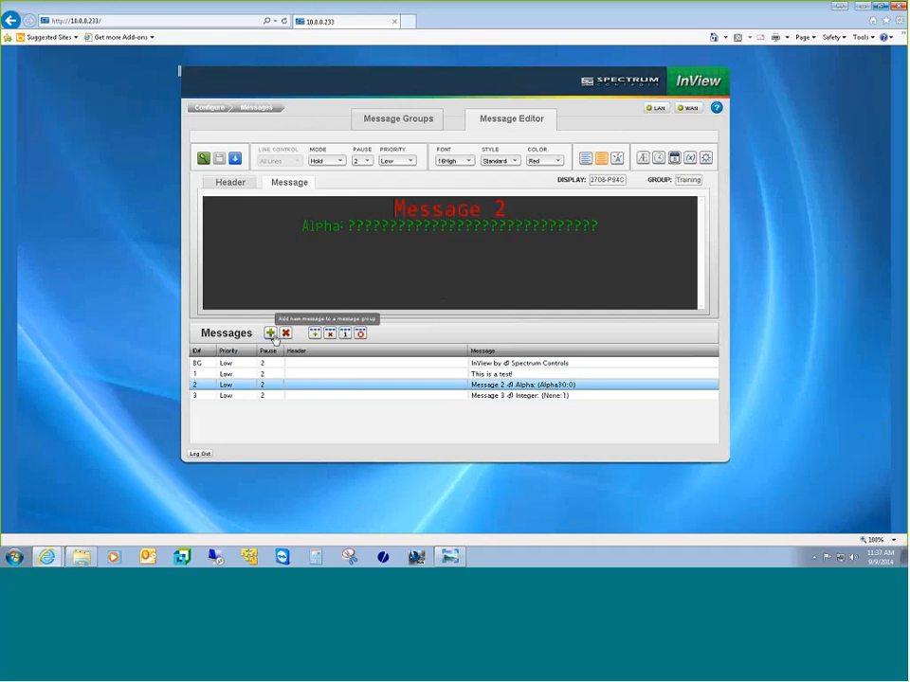
pyautogui.click(361, 396)
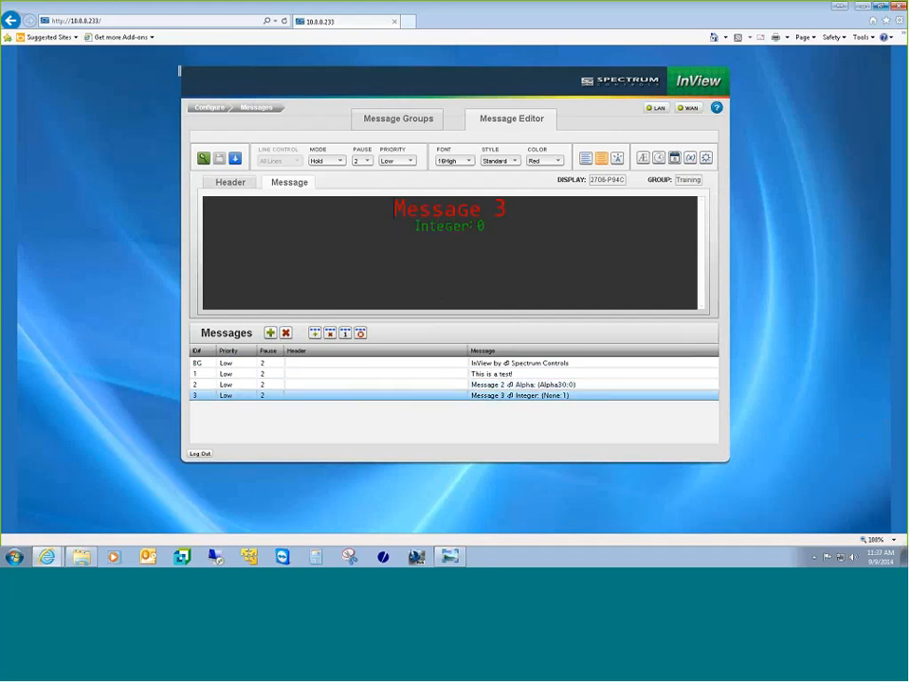
pyautogui.click(270, 333)
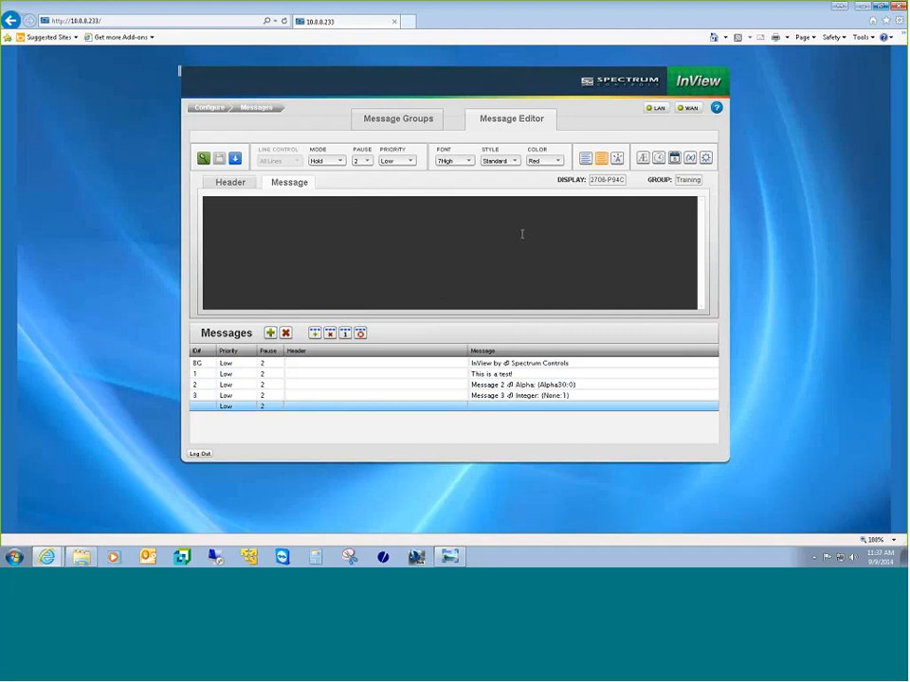
# Step: Set the font to 10High and begin an alphanumeric variable with ID 0
pyautogui.click(464, 161)
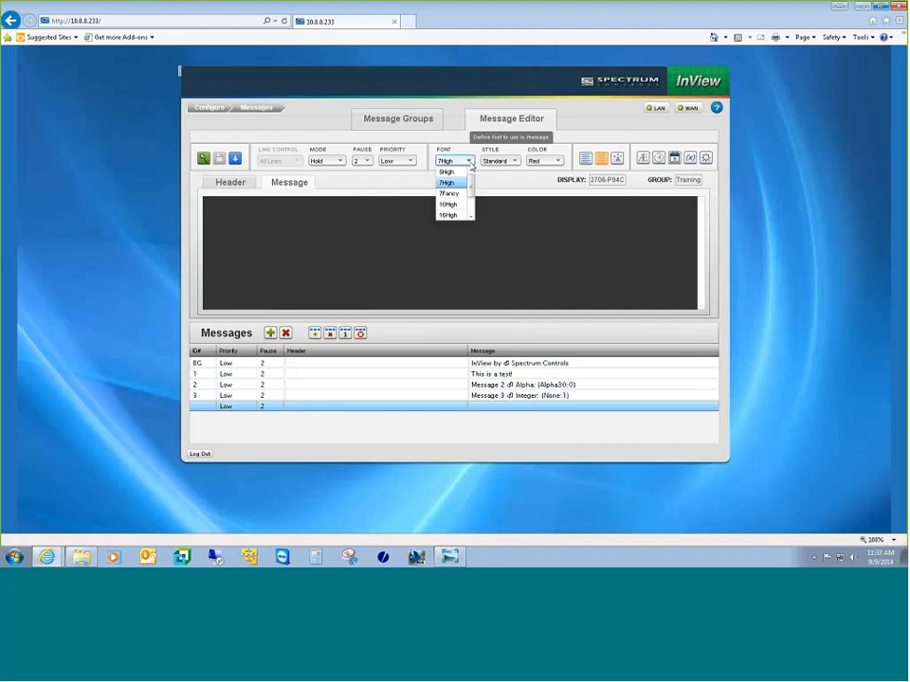
pyautogui.click(447, 203)
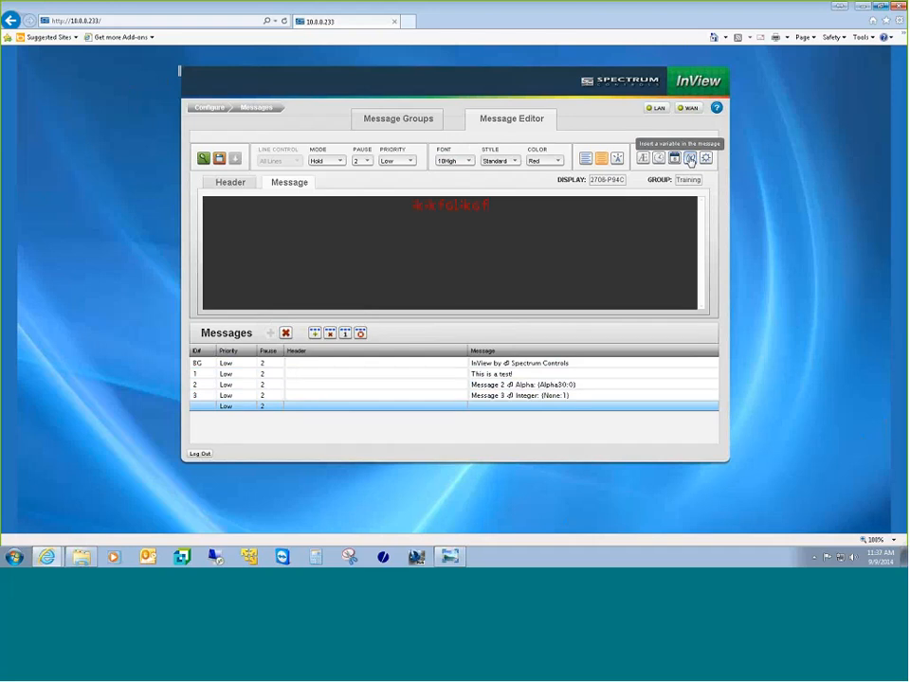
pyautogui.click(690, 159)
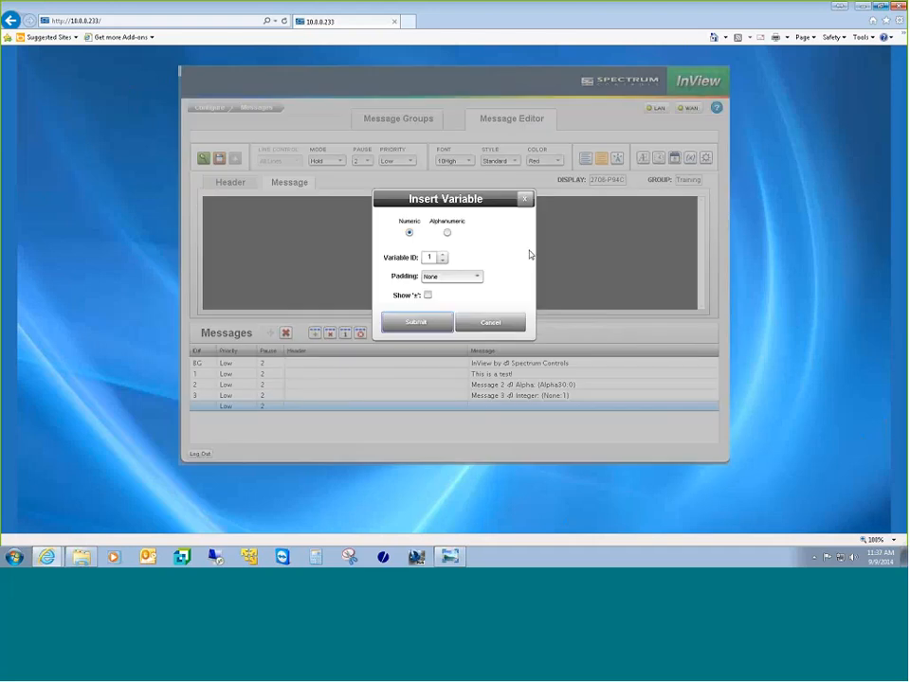
pyautogui.moveTo(466, 202); pyautogui.dragTo(552, 198)
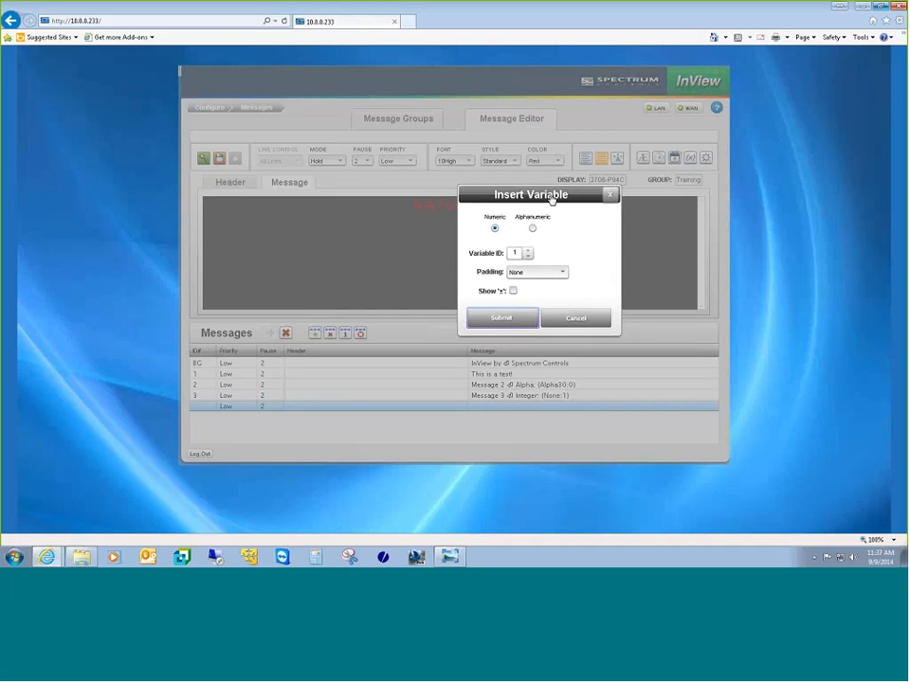
pyautogui.click(533, 228)
pyautogui.click(543, 256)
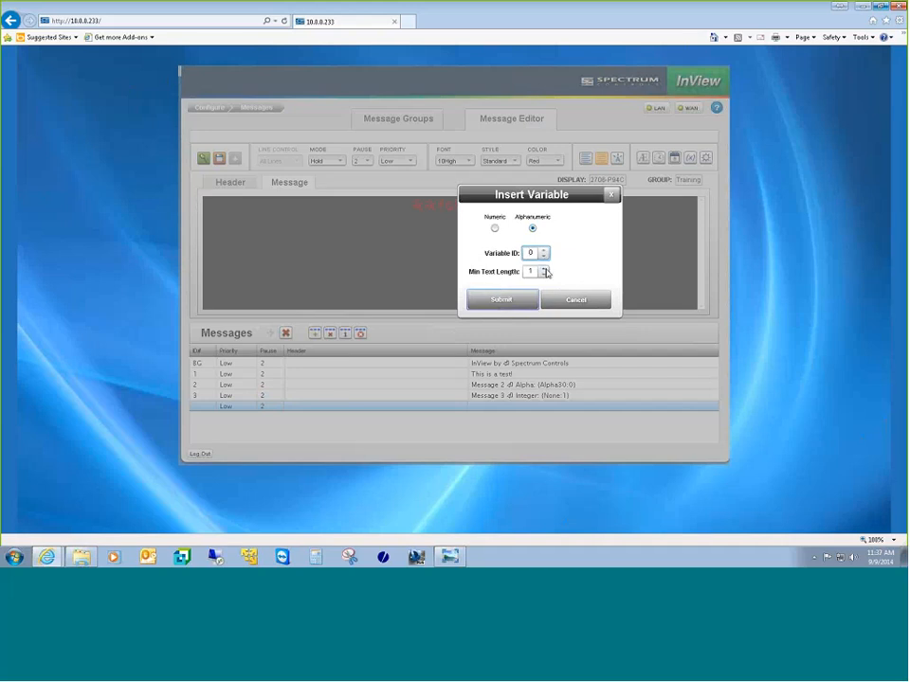
# Step: Raise the variable's minimum text length to 20 and insert it into the message
pyautogui.moveTo(546, 203); pyautogui.dragTo(603, 204)
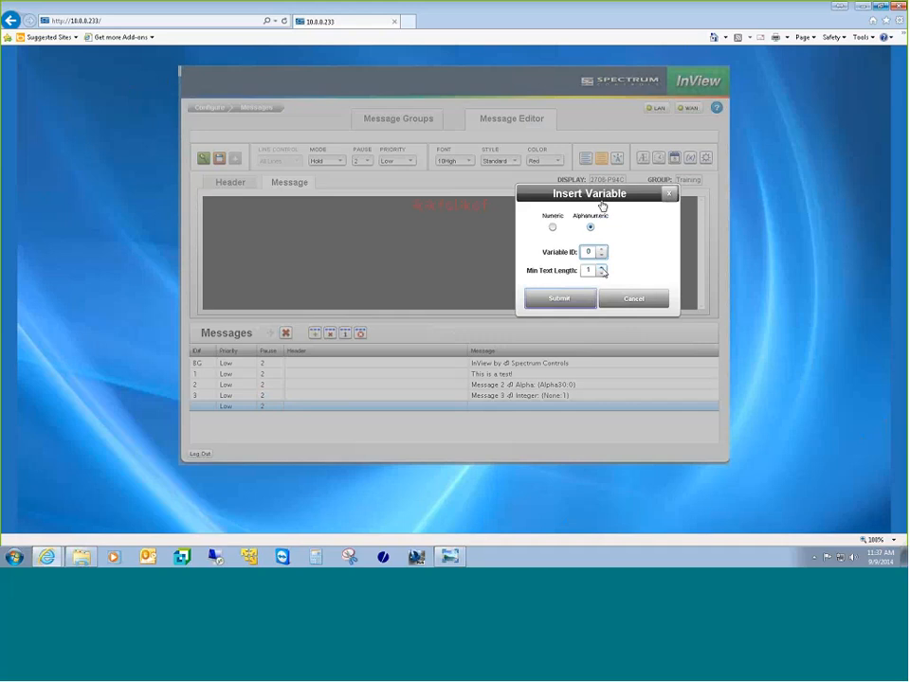
pyautogui.click(602, 272)
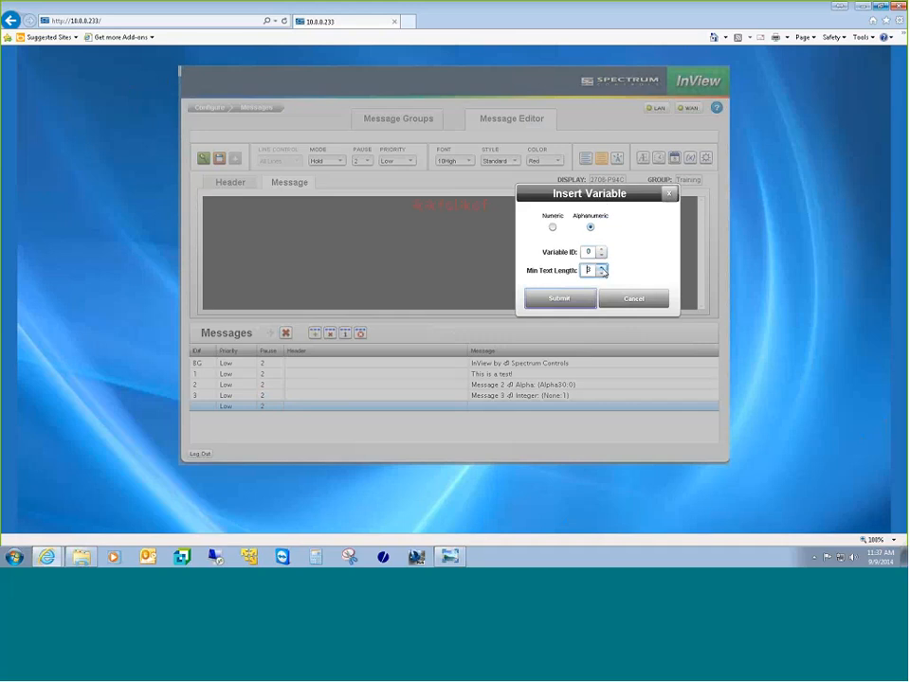
pyautogui.click(603, 270)
pyautogui.click(603, 270)
pyautogui.click(603, 270)
pyautogui.click(562, 299)
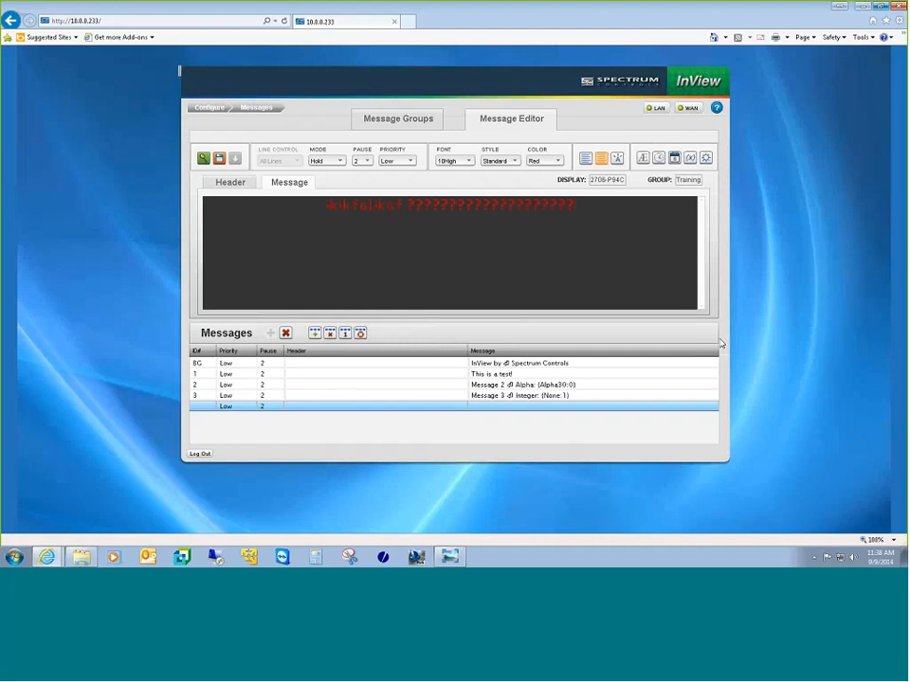
# Step: Color the message's ? variable placeholders green, leaving the text style on Standard
pyautogui.moveTo(408, 205); pyautogui.dragTo(593, 204)
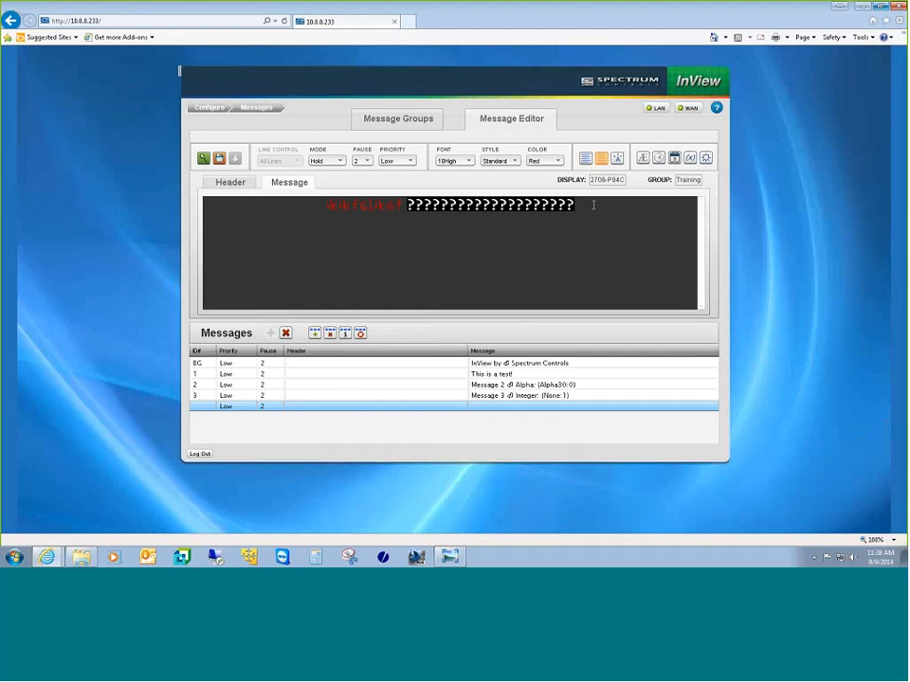
pyautogui.click(552, 161)
pyautogui.click(548, 182)
pyautogui.click(388, 294)
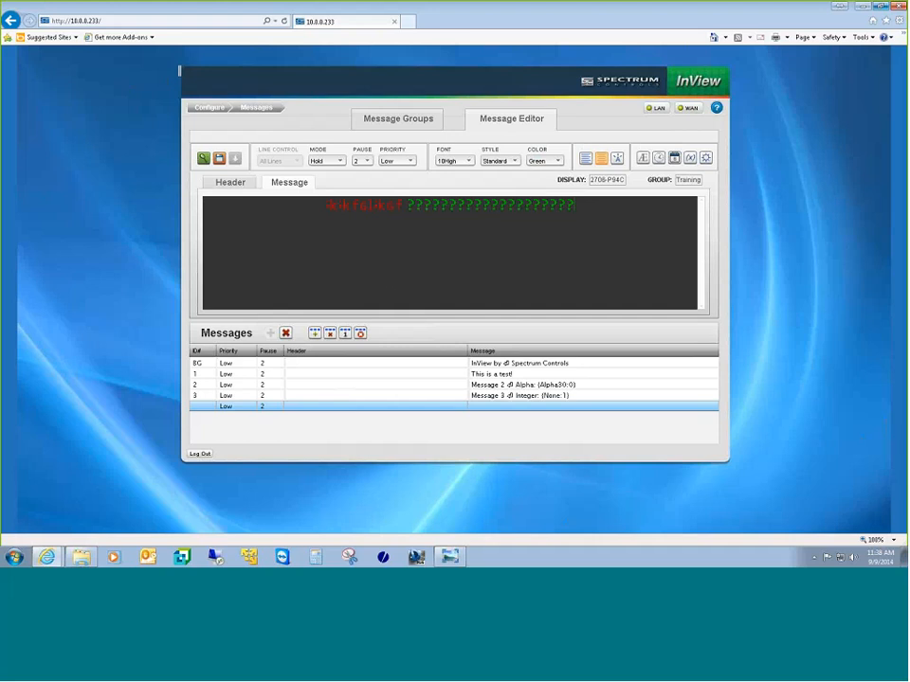
pyautogui.click(513, 161)
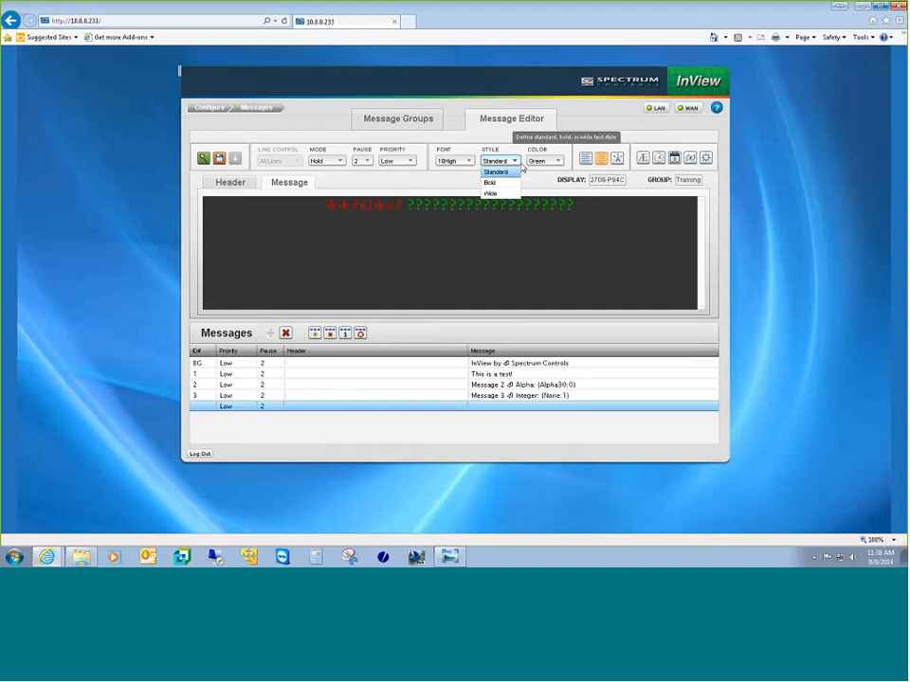
pyautogui.click(522, 168)
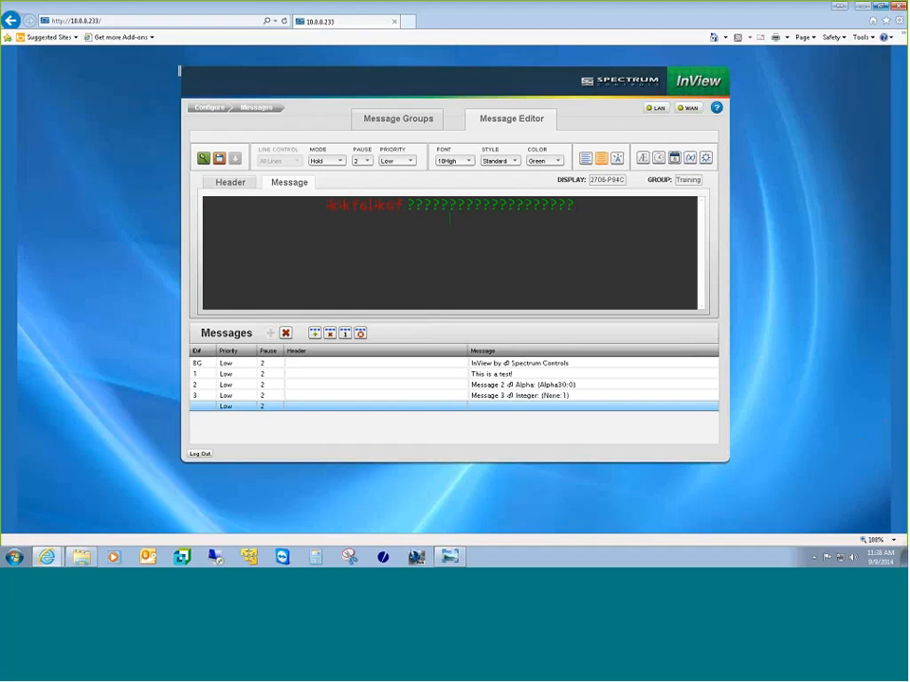
# Step: Insert a dollar-sign glyph from the Bitmaps library on a second line, then preview the message
pyautogui.click(705, 157)
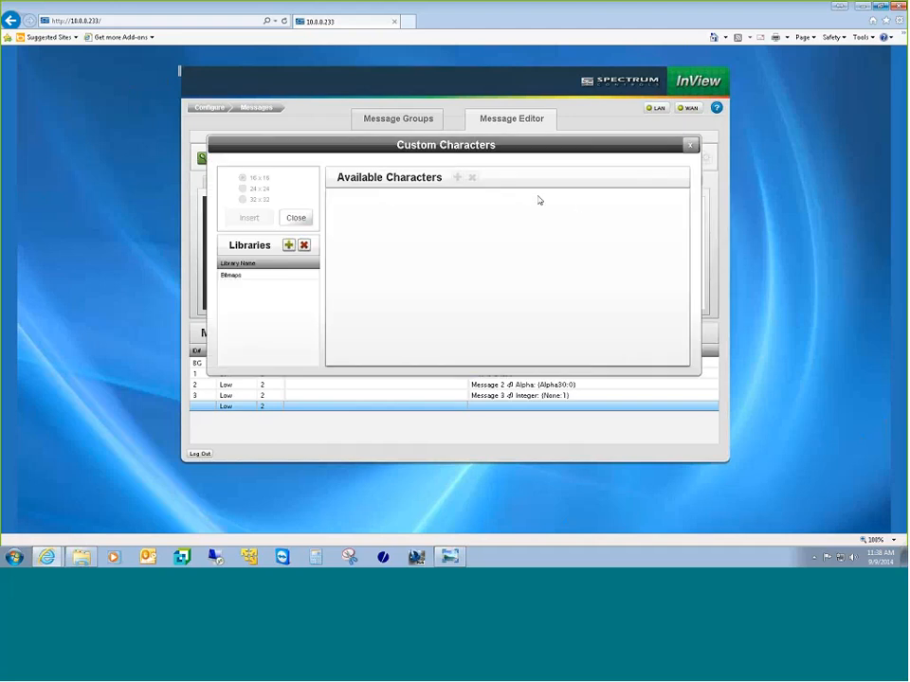
pyautogui.click(265, 276)
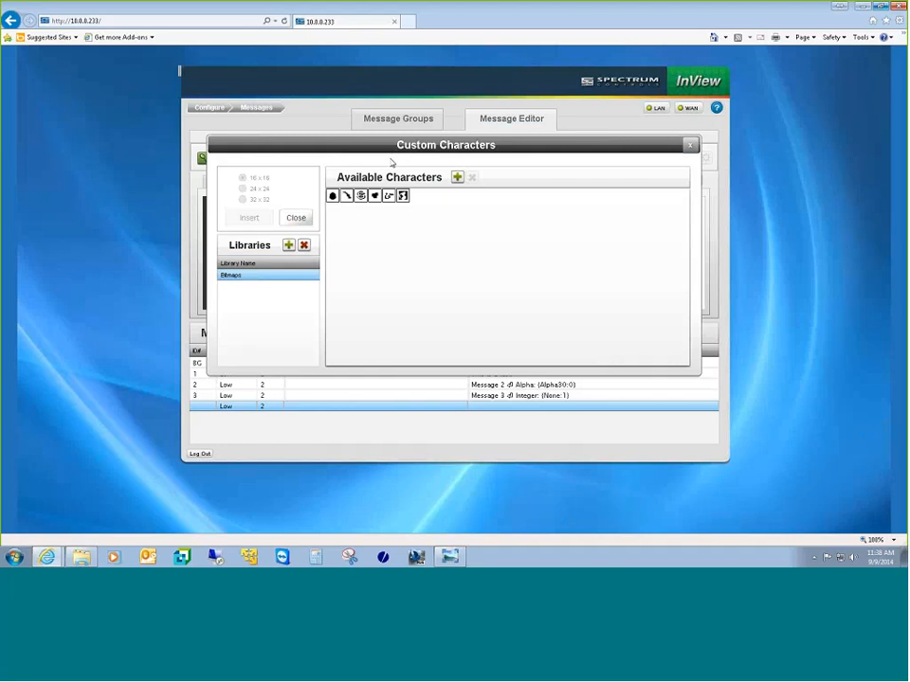
pyautogui.click(360, 199)
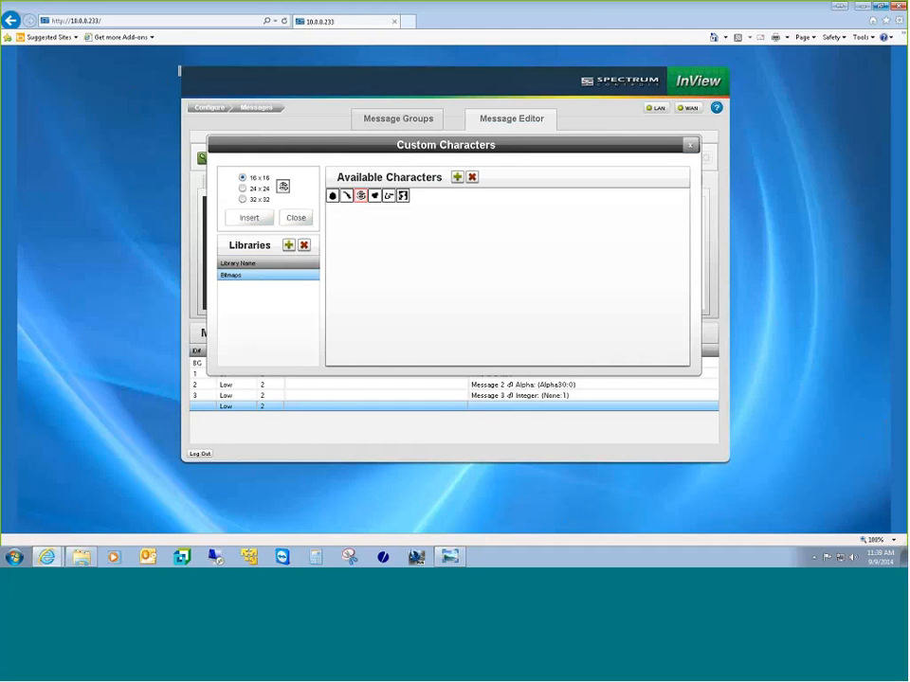
pyautogui.click(457, 178)
pyautogui.click(281, 239)
pyautogui.click(249, 218)
pyautogui.click(689, 145)
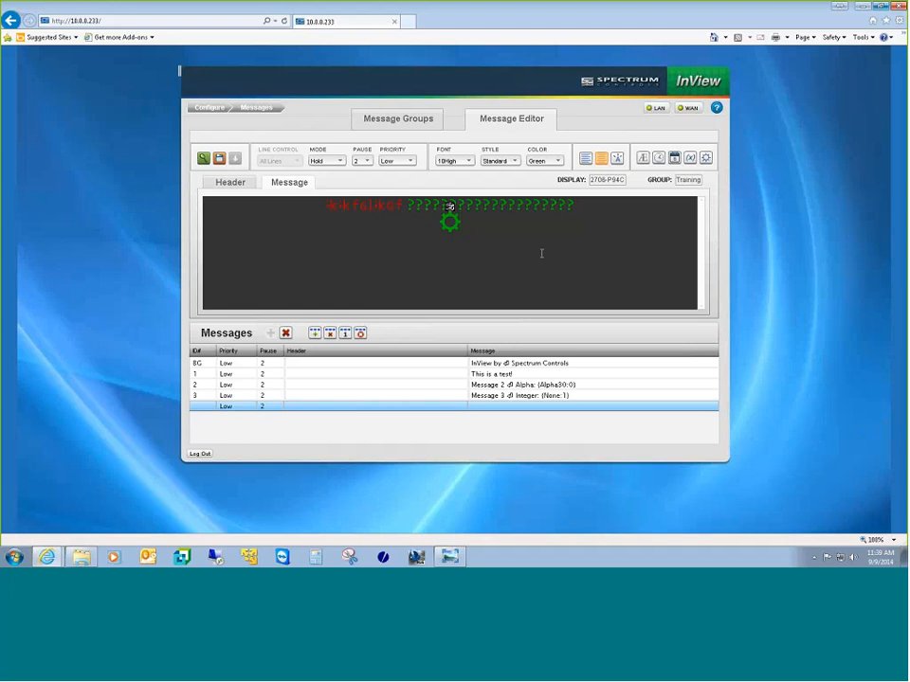
pyautogui.click(204, 159)
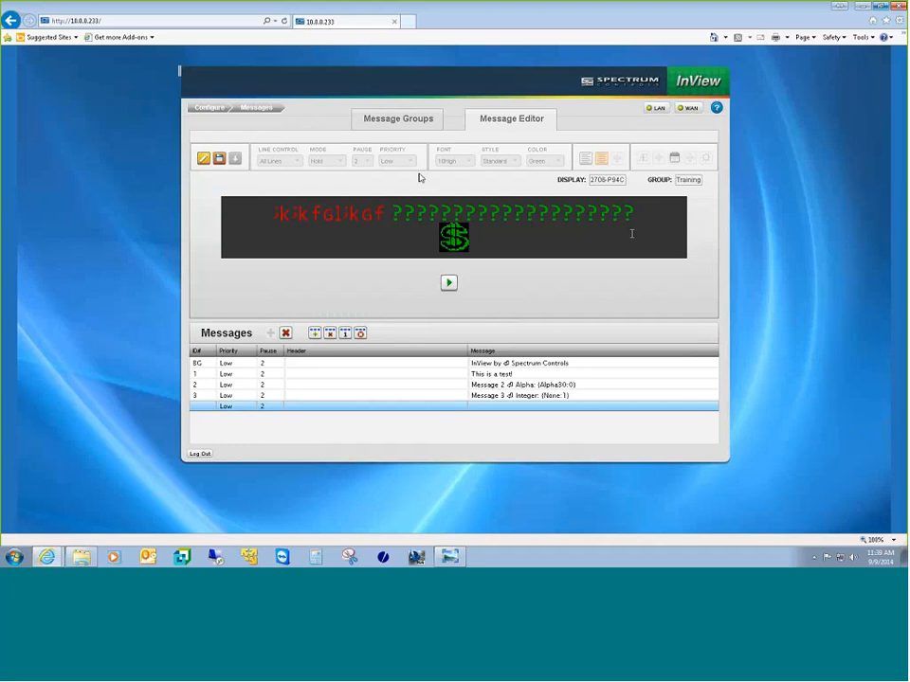
# Step: Switch the Message Editor from preview back to edit mode
pyautogui.click(203, 159)
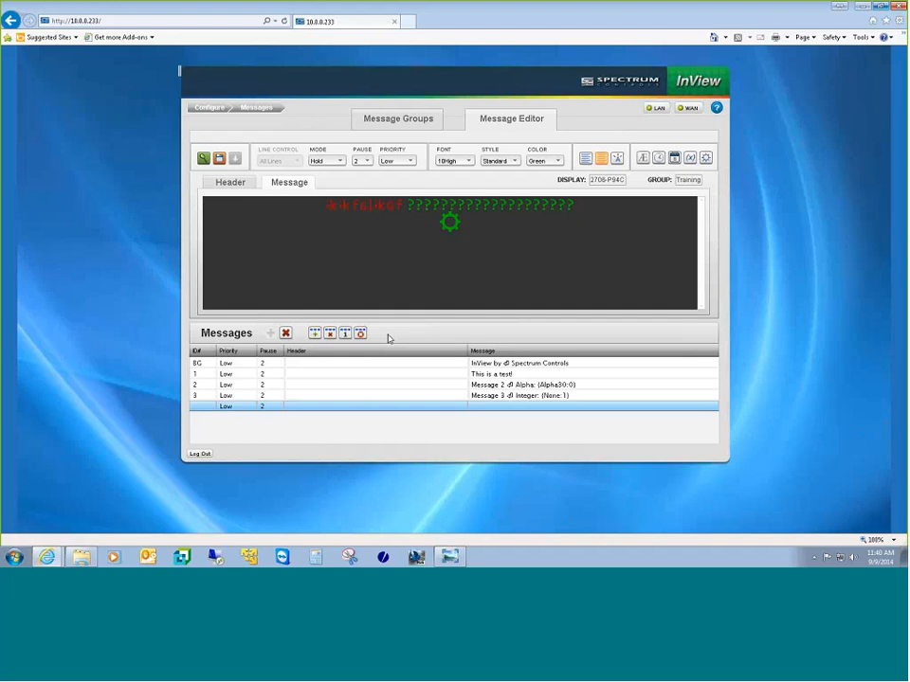
# Step: Delete the blank message and open Download Group to Display for Training on P94C
pyautogui.click(285, 333)
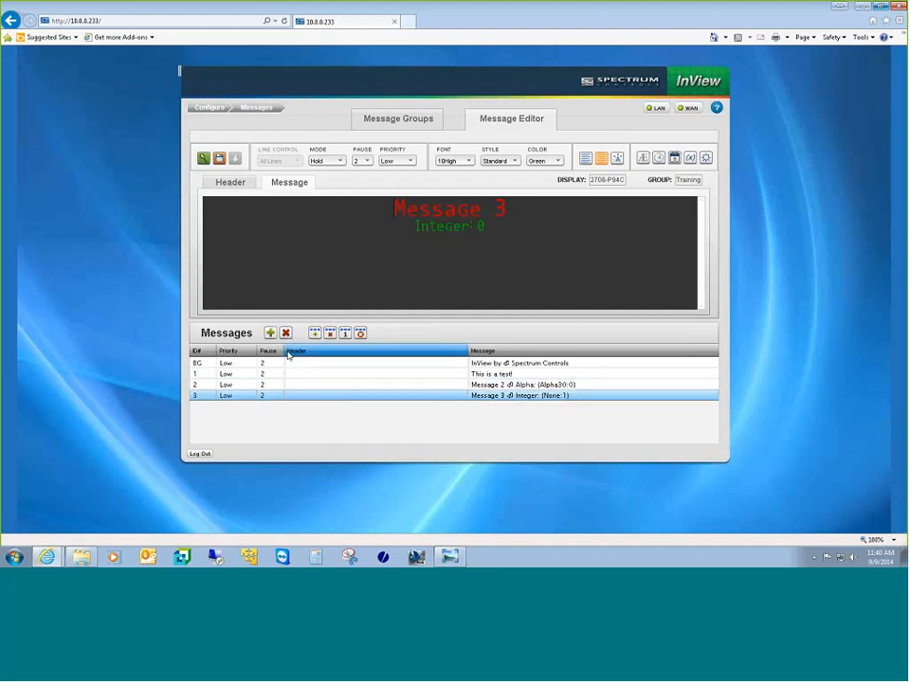
pyautogui.click(320, 203)
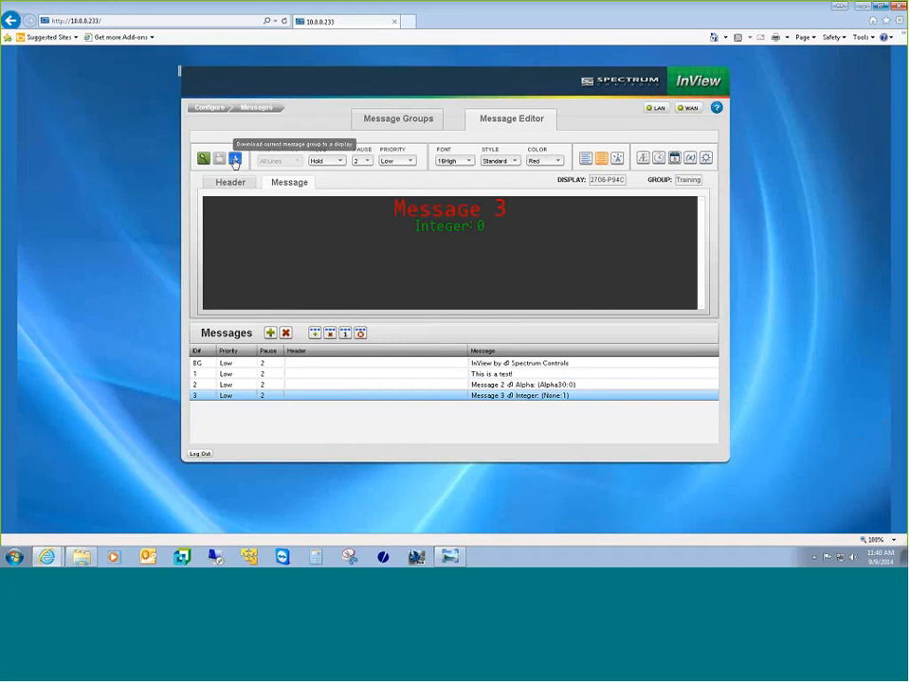
pyautogui.click(235, 161)
pyautogui.click(476, 260)
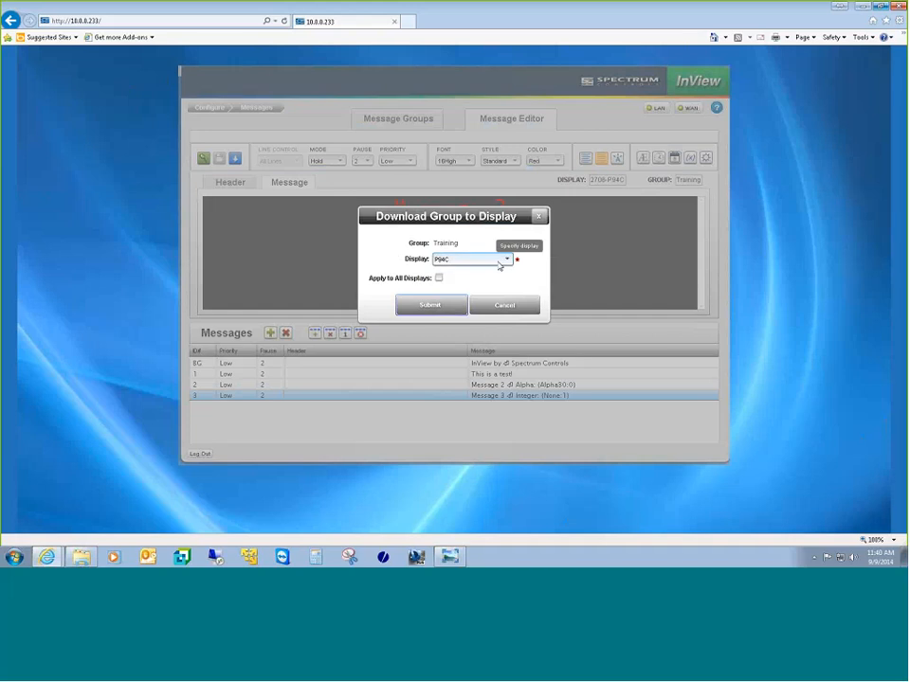
# Step: Submit the Training group download to display P94C
pyautogui.click(447, 306)
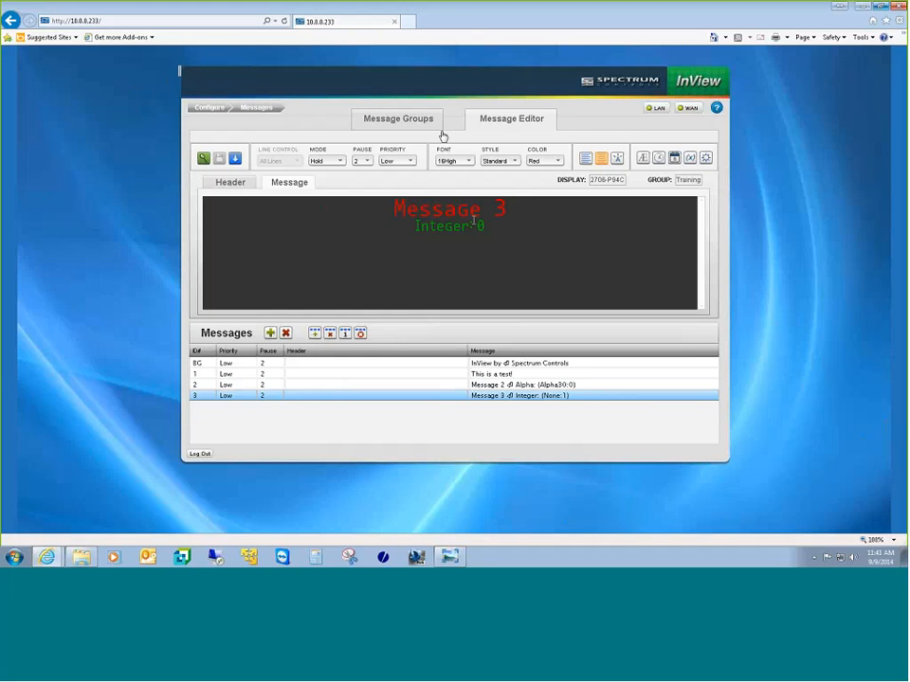
# Step: Open a new blank Internet Explorer tab beside the InView tab
pyautogui.click(409, 22)
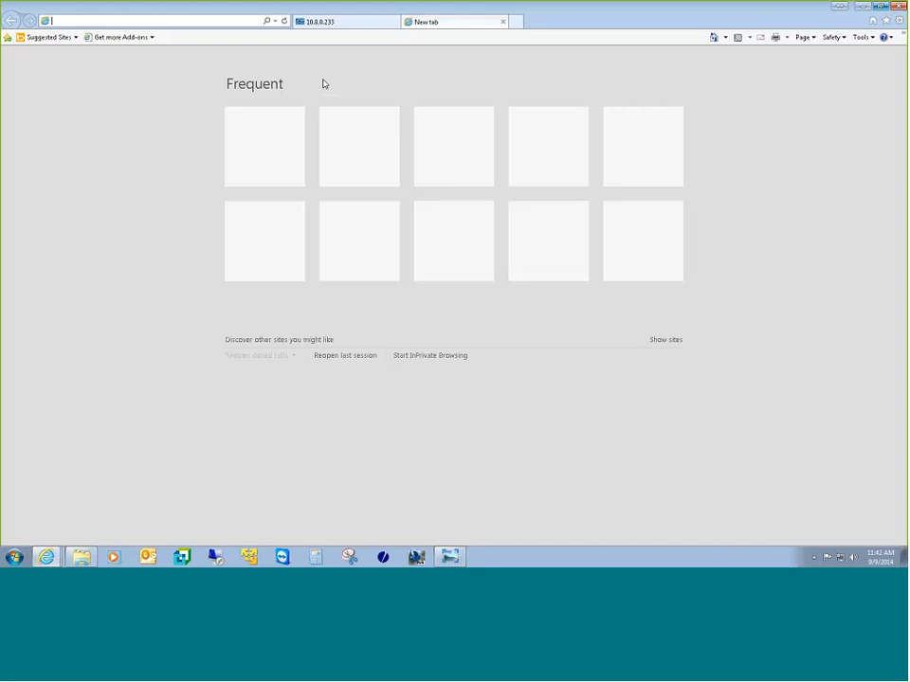
# Step: Go to the camera at 10.0.0.234 and log in with the camera's user name and password
pyautogui.write('10.0.0.')
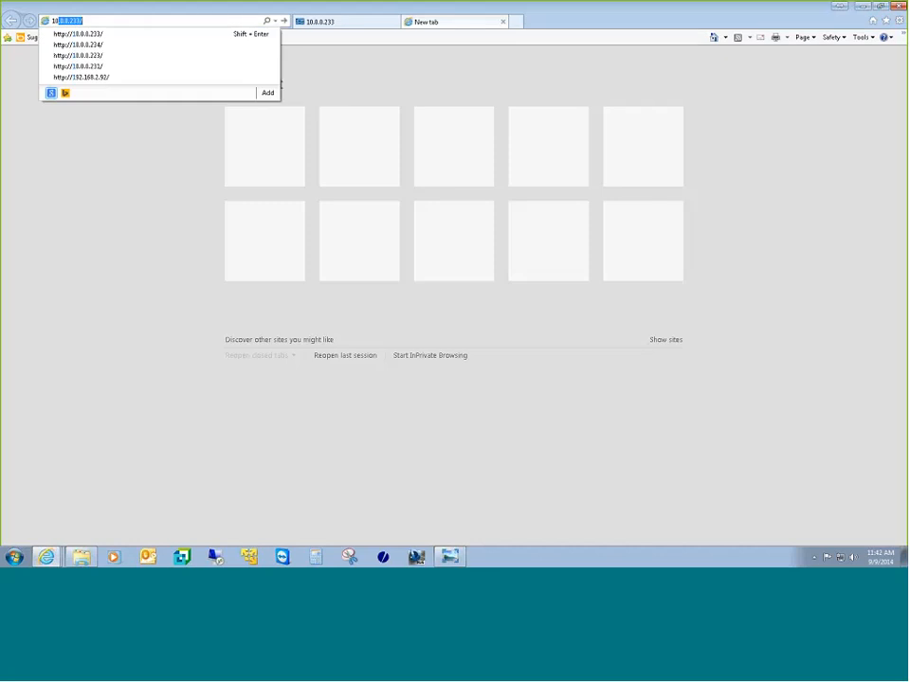
pyautogui.write('234')
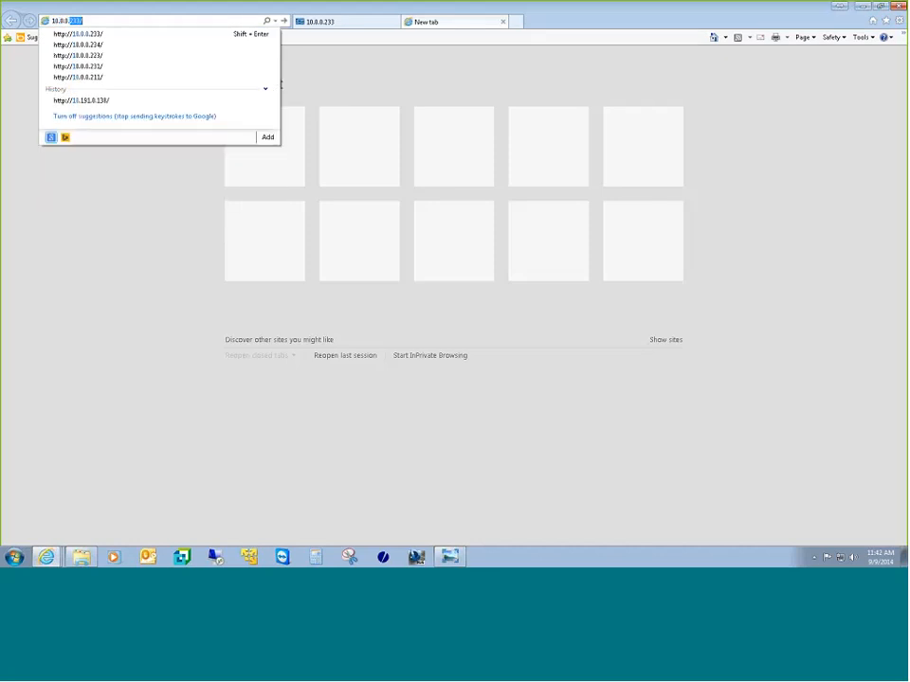
pyautogui.press('Return')
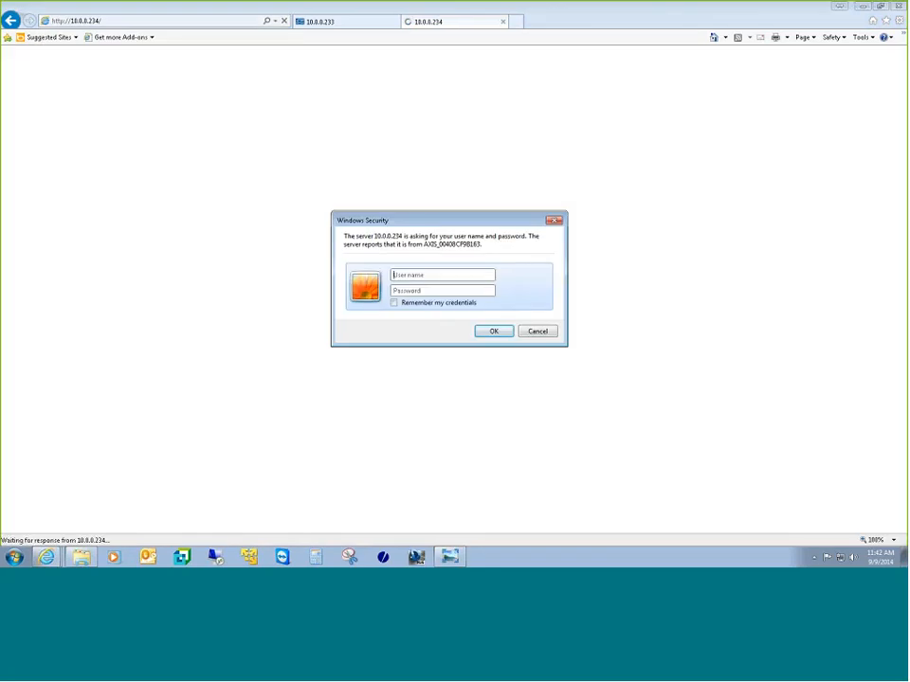
pyautogui.write('root')
pyautogui.click(490, 289)
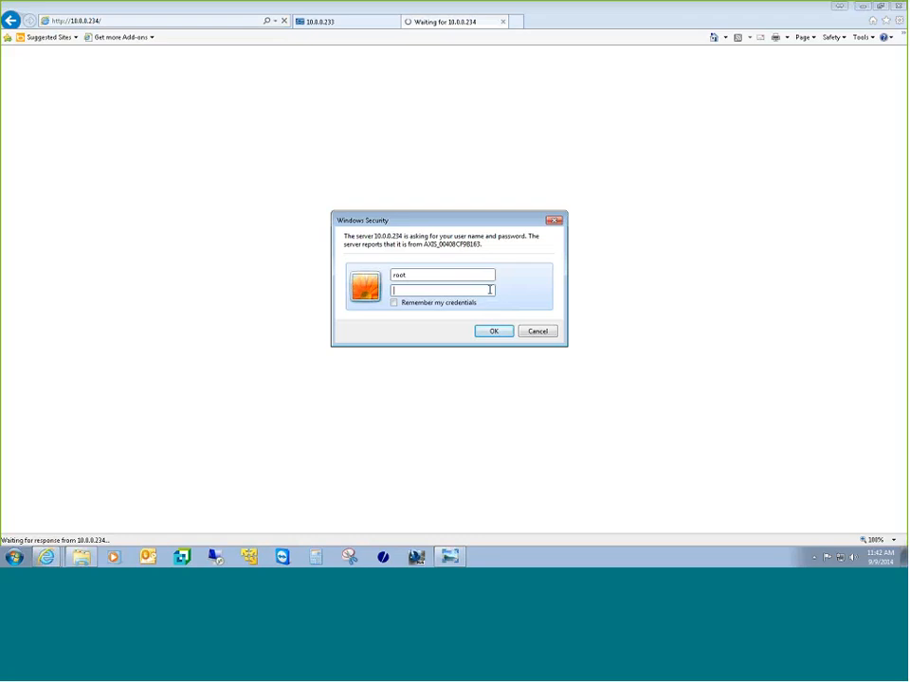
pyautogui.write('•••••')
pyautogui.press('Return')
pyautogui.write('•••')
pyautogui.press('Return')
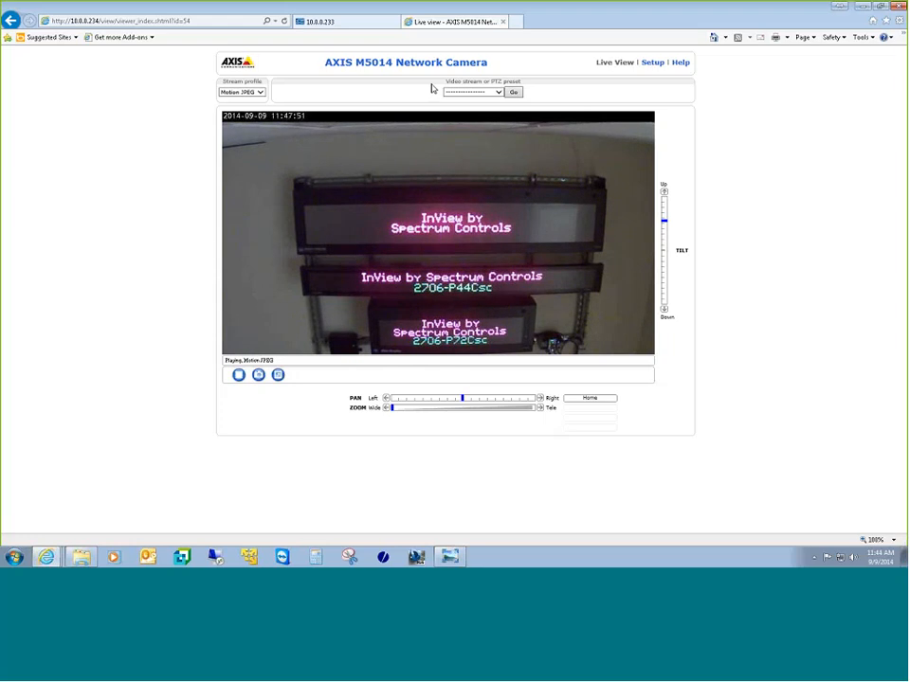
# Step: Trigger 'This is a test!' as a priority message and check it on the AXIS camera view
pyautogui.click(339, 22)
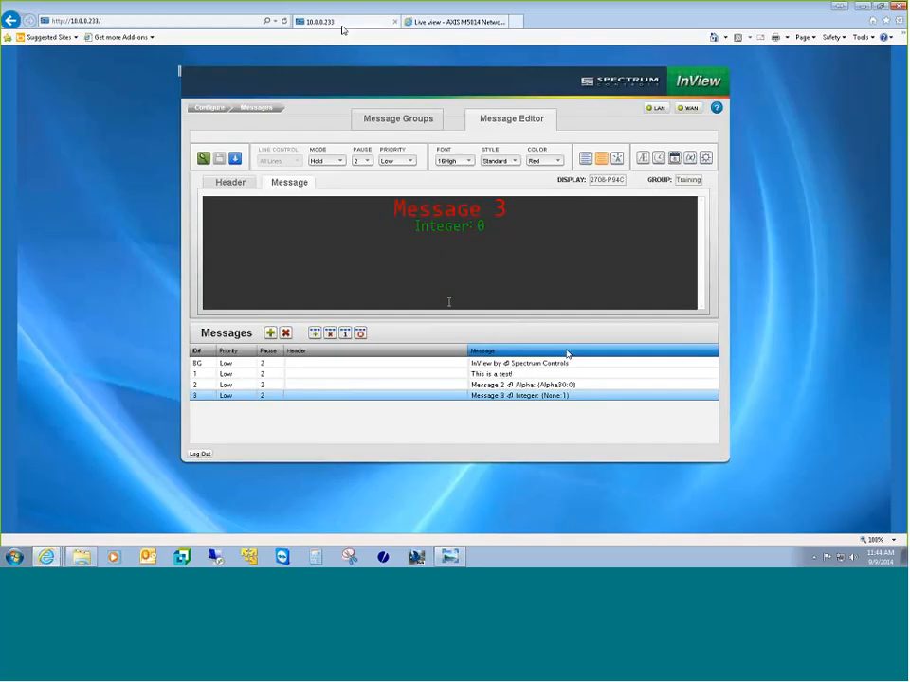
pyautogui.click(433, 379)
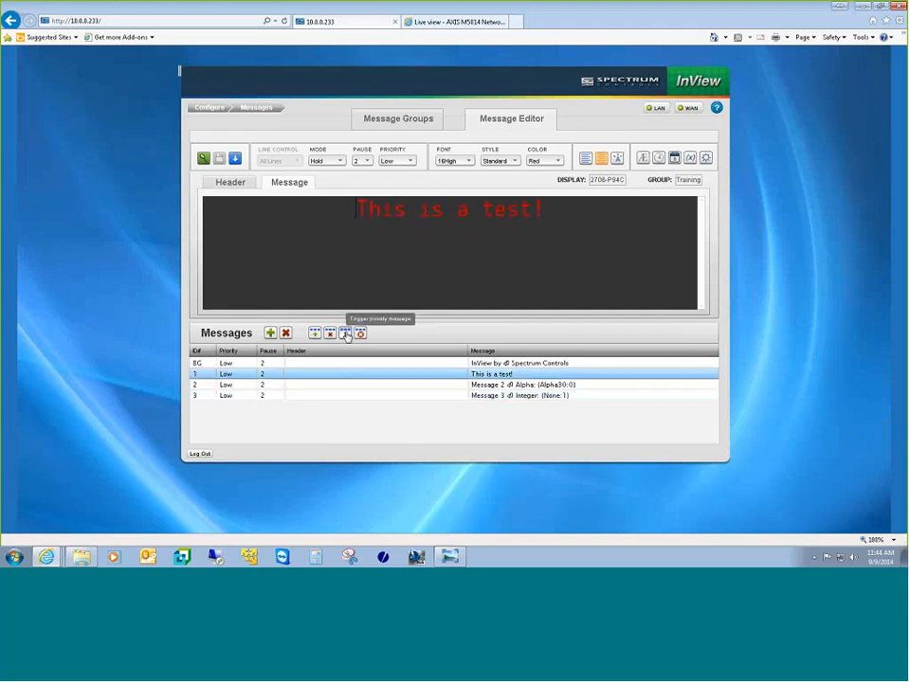
pyautogui.click(345, 333)
pyautogui.click(418, 315)
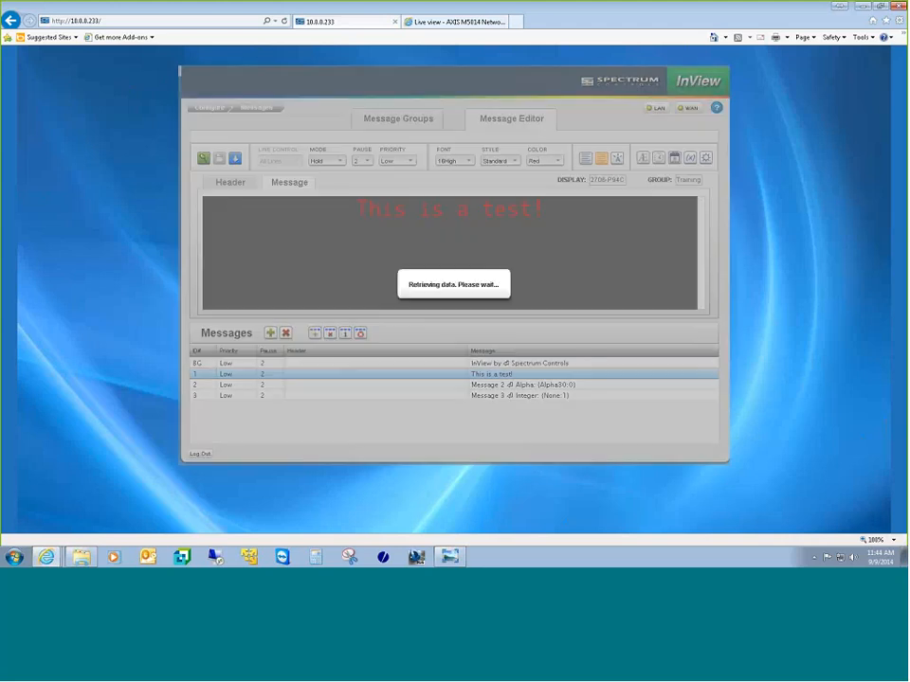
pyautogui.click(421, 26)
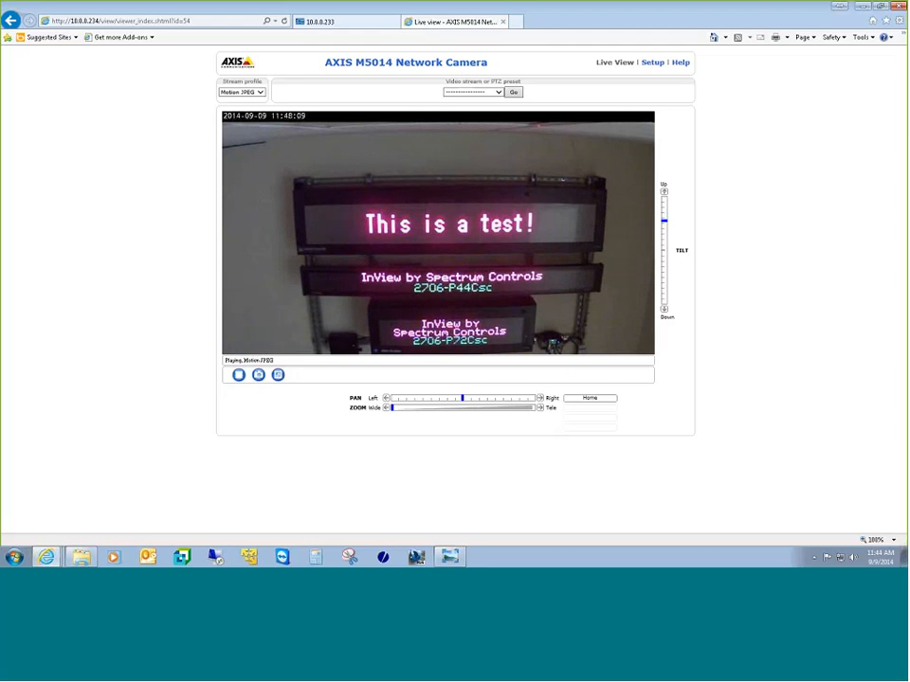
# Step: Trigger Message 2 as a priority message and confirm it on the camera feed
pyautogui.click(370, 26)
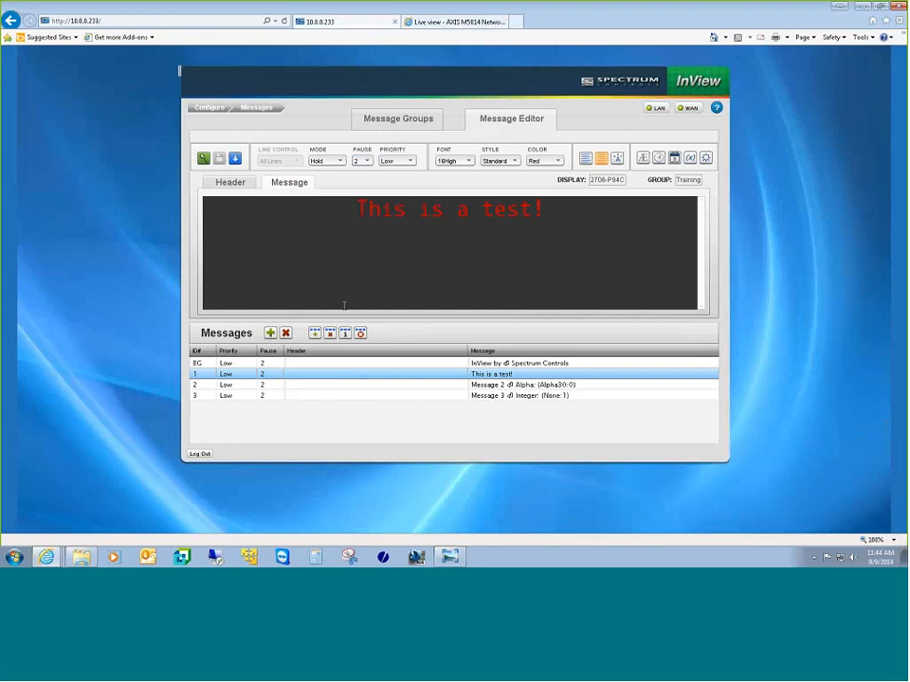
pyautogui.click(467, 384)
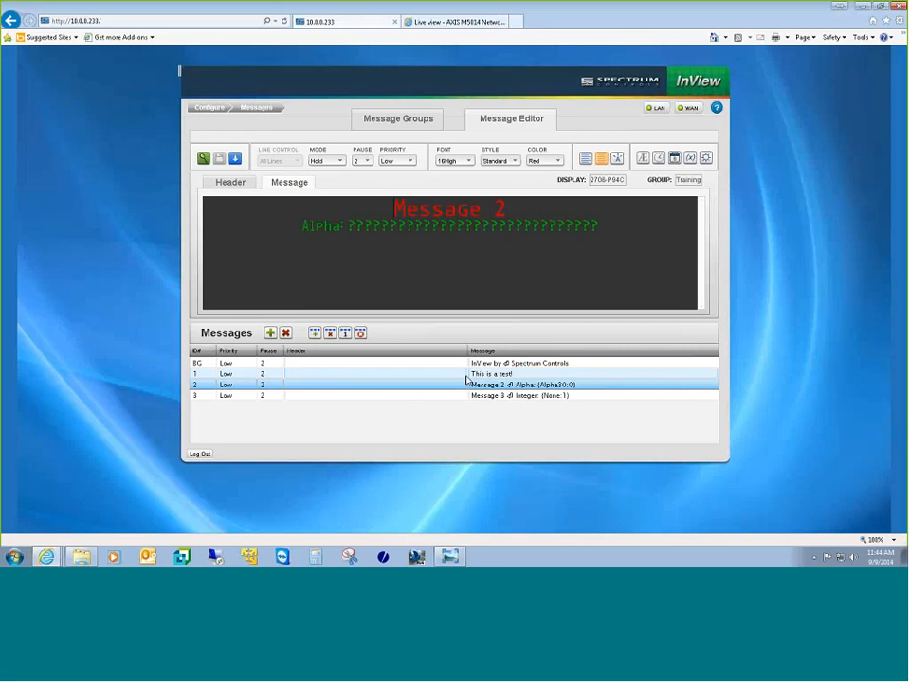
pyautogui.click(419, 385)
pyautogui.click(345, 333)
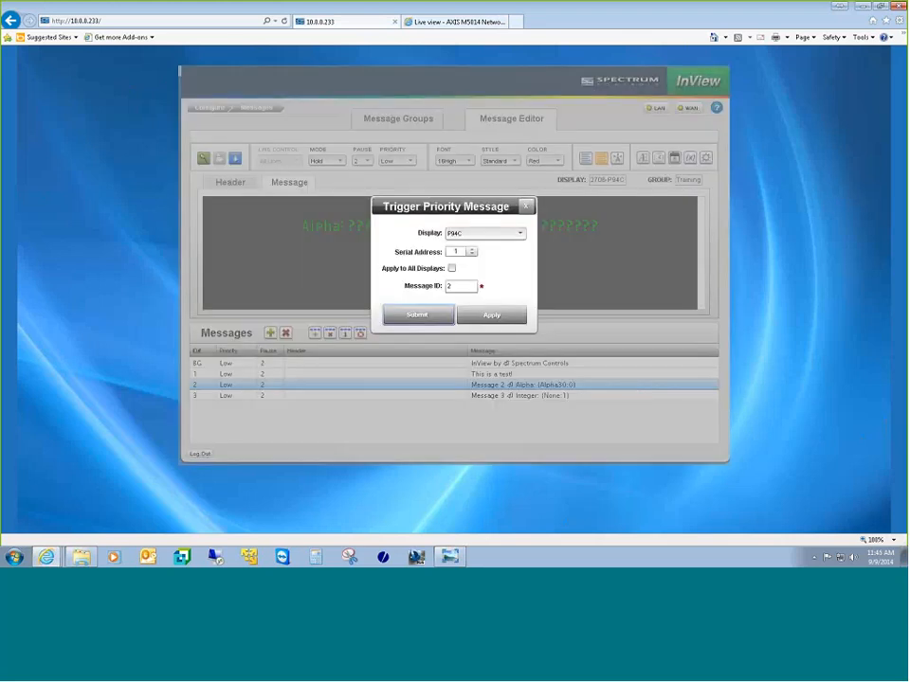
pyautogui.click(418, 316)
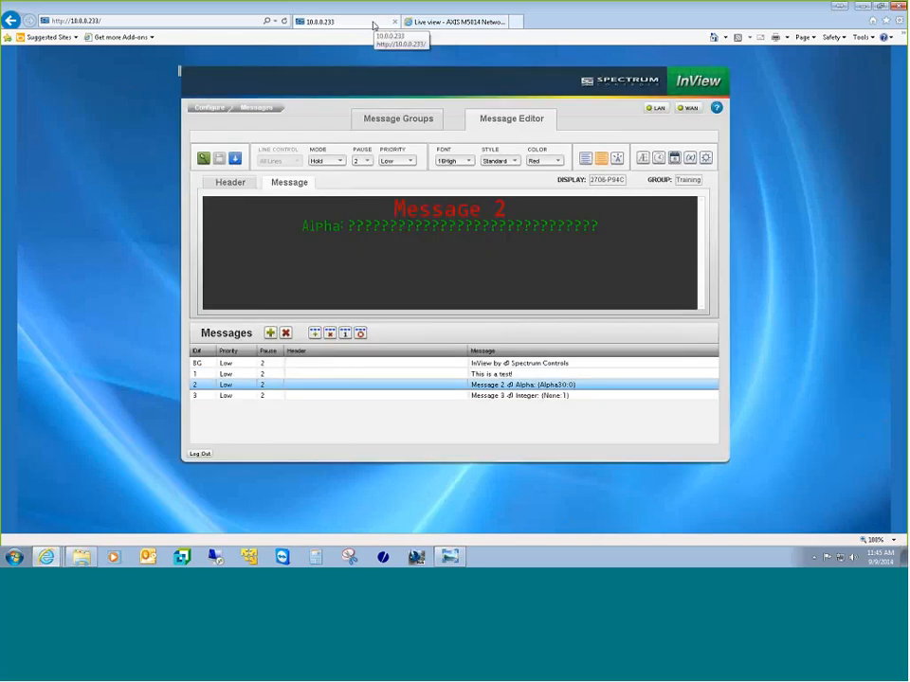
pyautogui.click(435, 23)
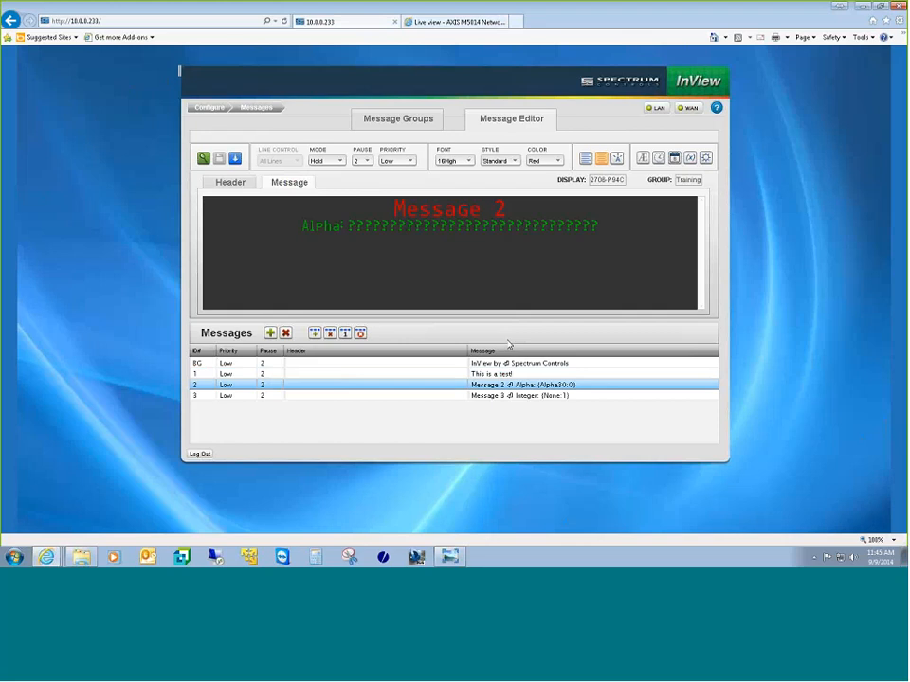
# Step: Open Trigger Variable Update from the Configure Tools page
pyautogui.click(352, 21)
pyautogui.click(210, 107)
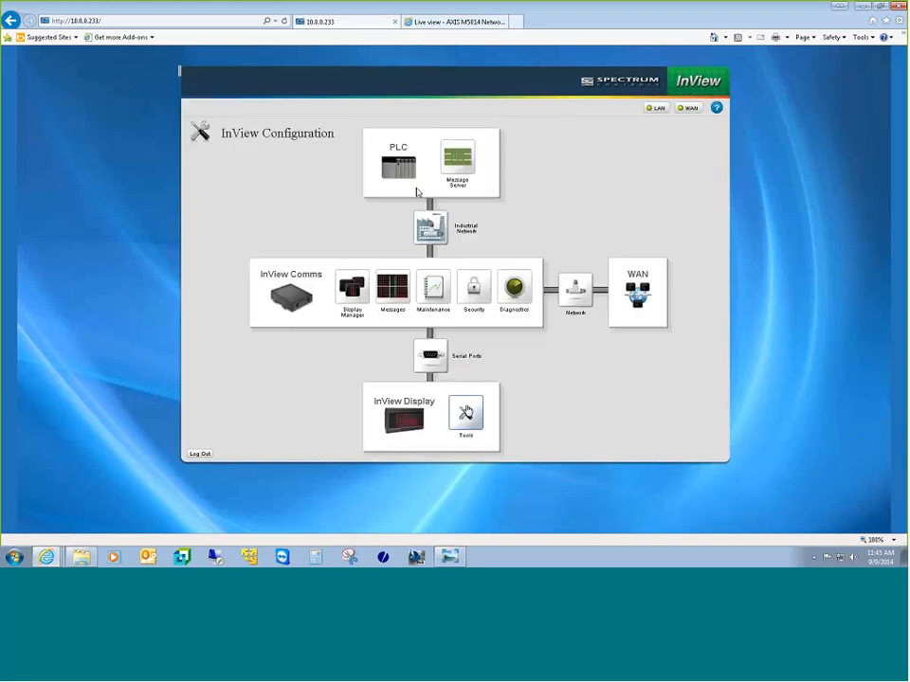
pyautogui.click(466, 412)
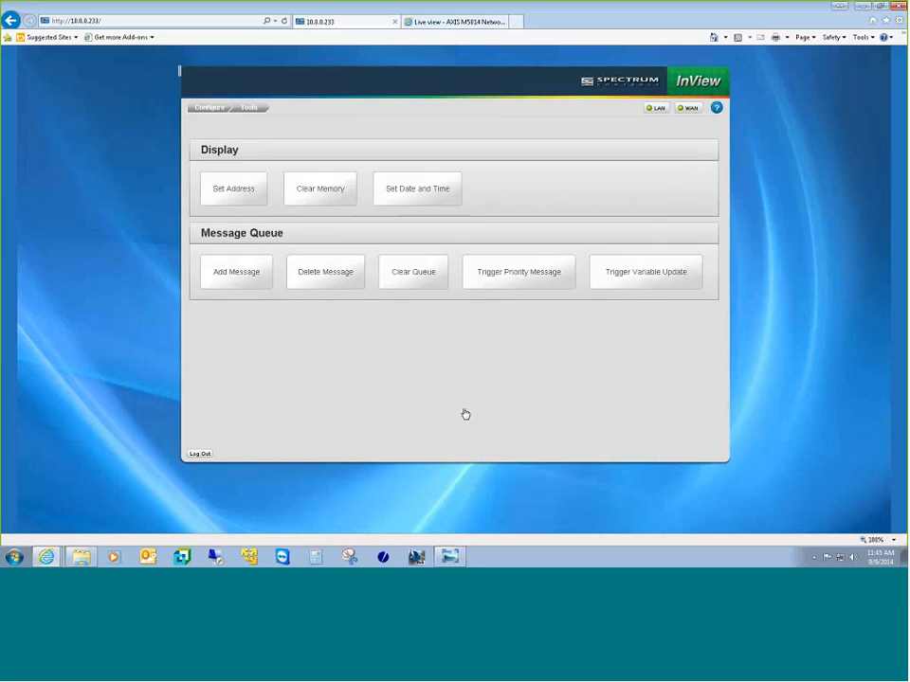
pyautogui.click(660, 280)
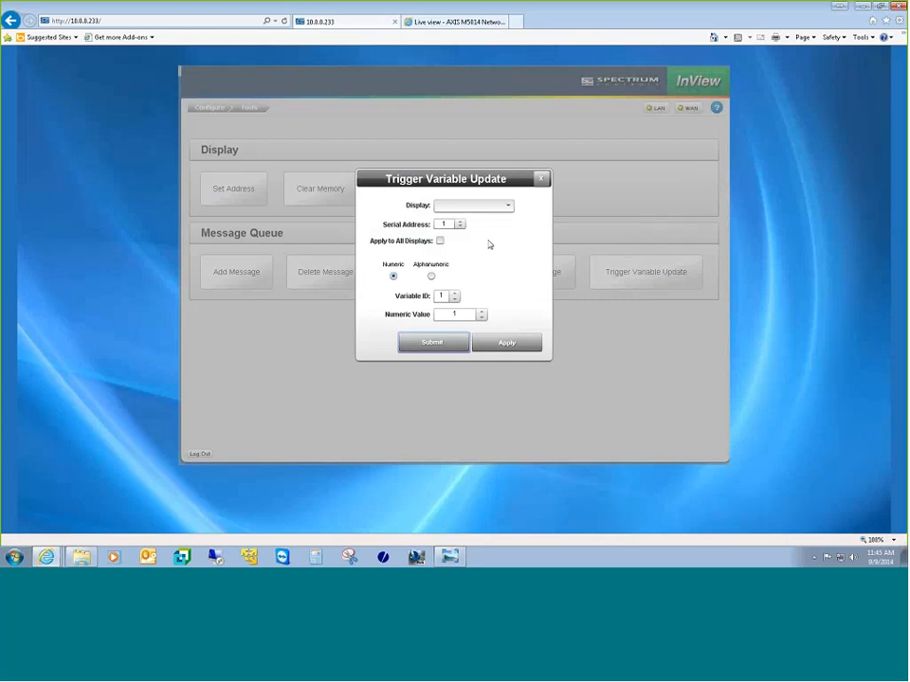
# Step: Target display P94C with an Alphanumeric value for variable ID 0
pyautogui.click(505, 204)
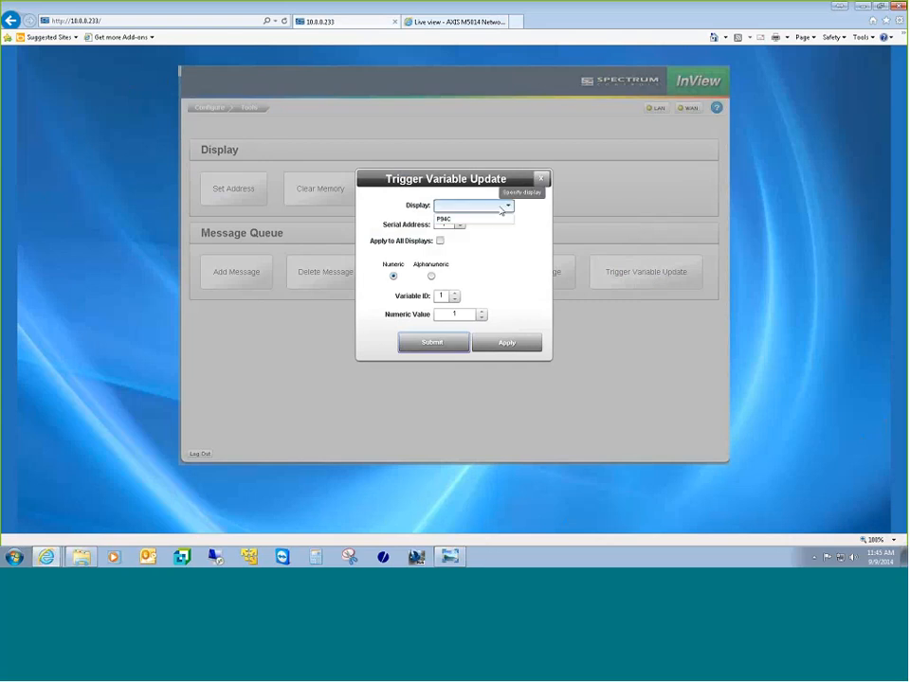
pyautogui.click(493, 222)
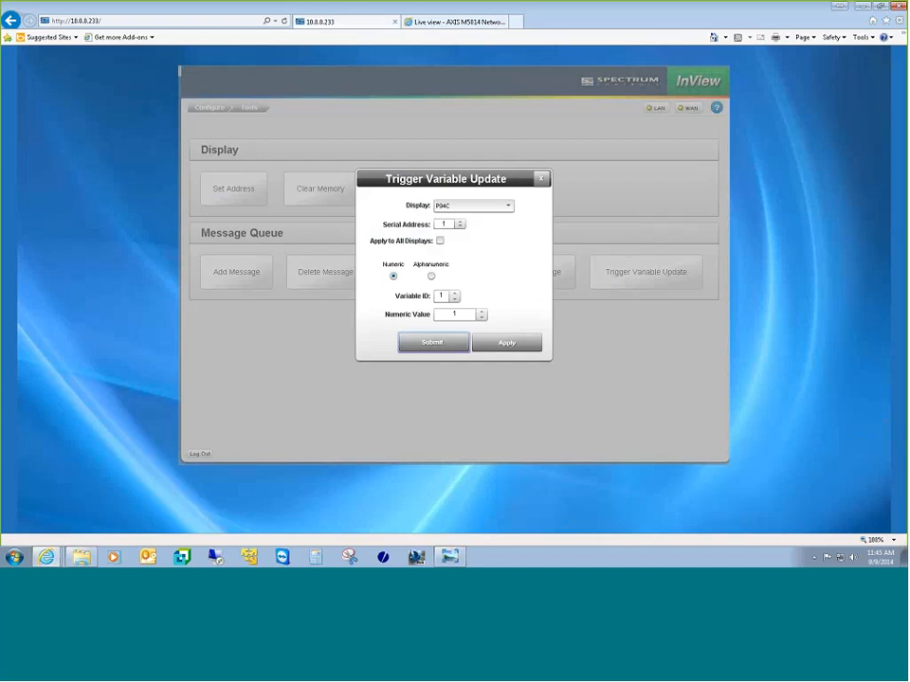
pyautogui.click(431, 276)
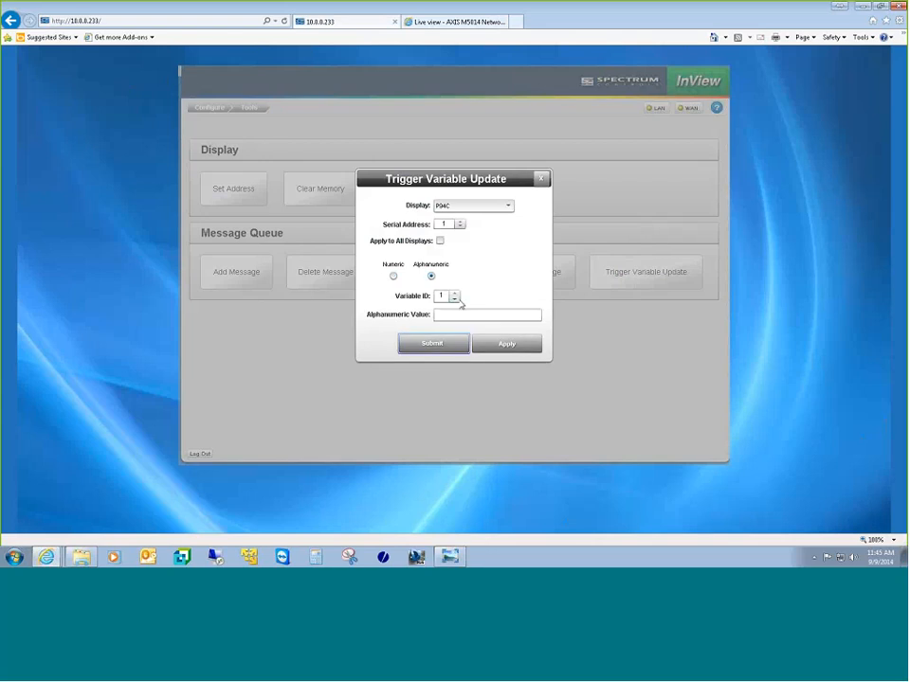
pyautogui.click(455, 298)
pyautogui.click(469, 314)
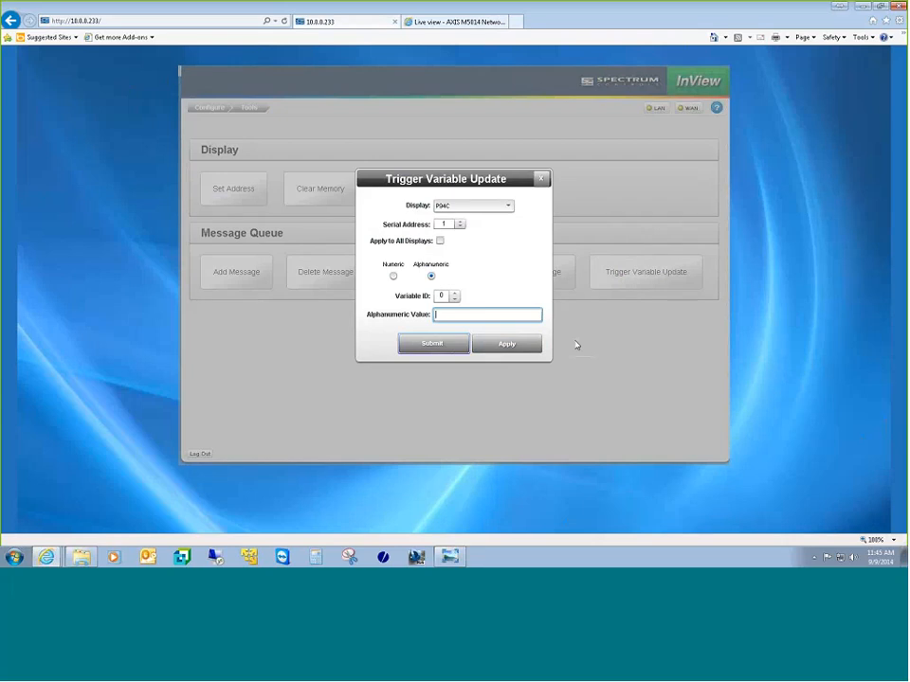
# Step: Send the value 'Hello World', verify it on the camera, and return to the configuration overview
pyautogui.write('Hellow')
pyautogui.press('BackSpace')
pyautogui.write('World')
pyautogui.press('BackSpace')
pyautogui.press('BackSpace')
pyautogui.write('ld')
pyautogui.click(444, 348)
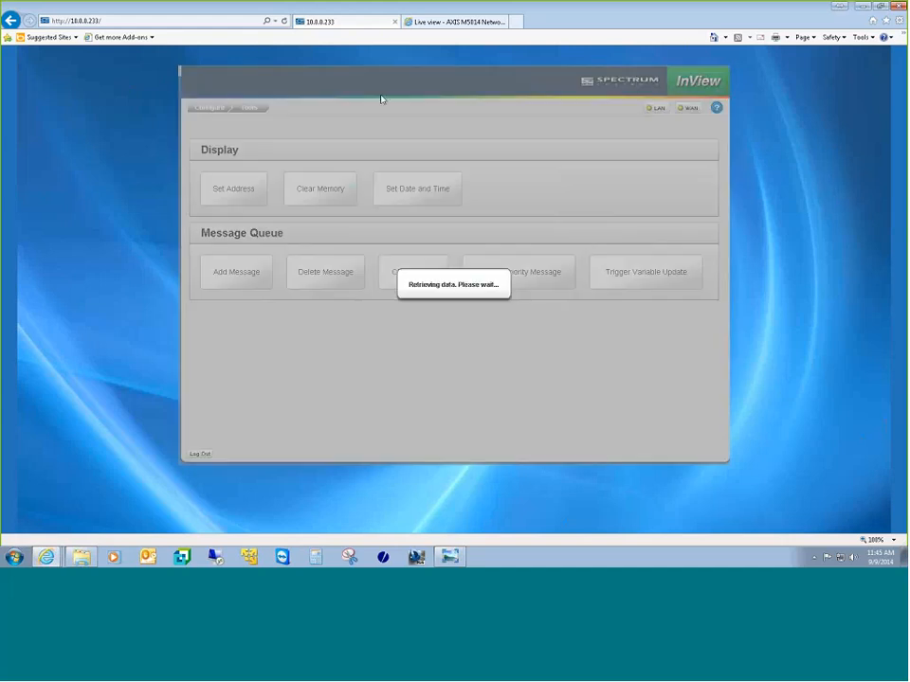
pyautogui.click(445, 21)
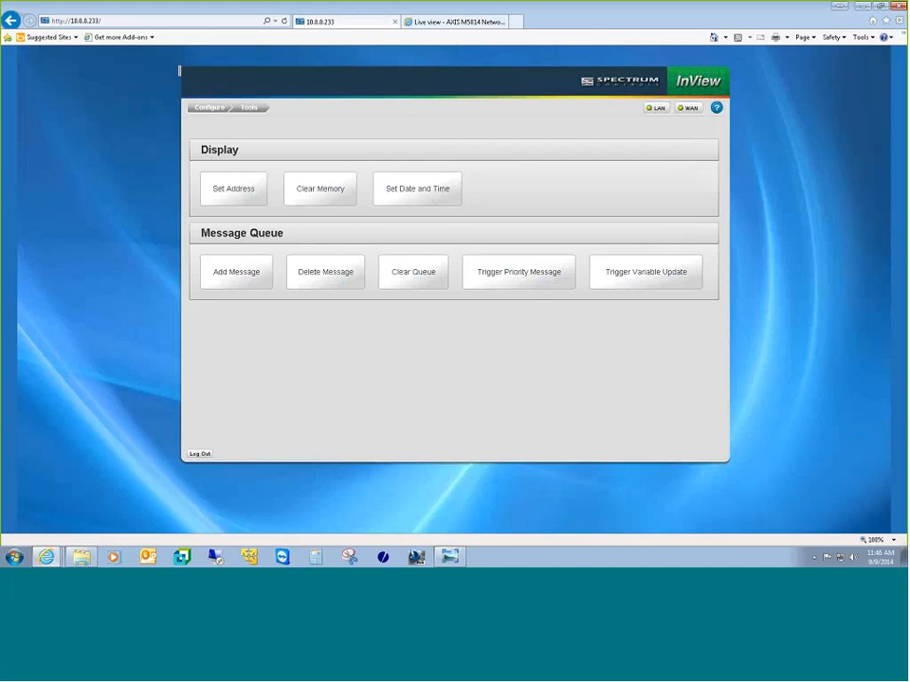
pyautogui.click(221, 109)
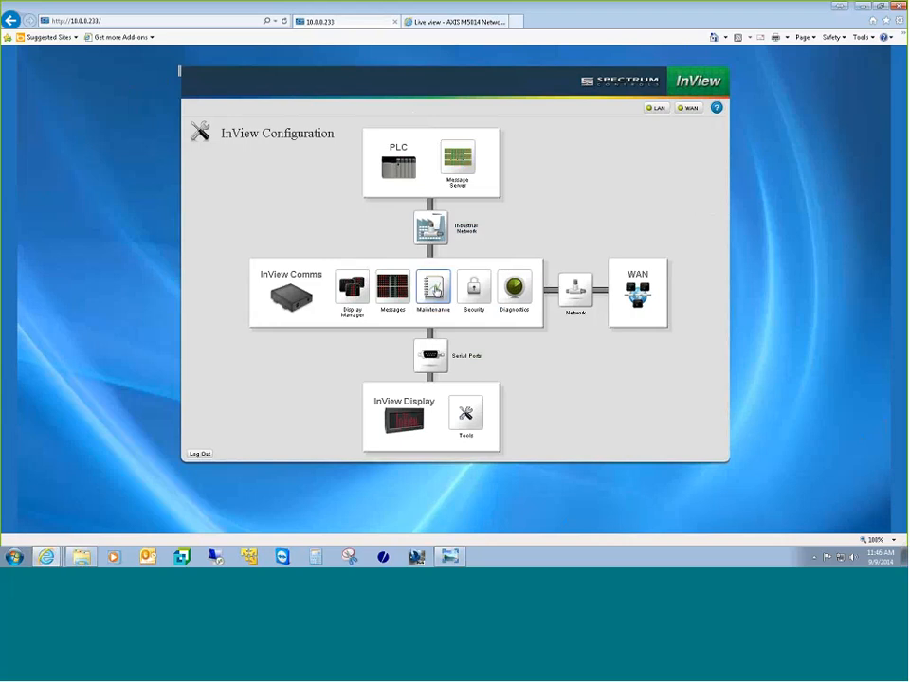
pyautogui.click(435, 288)
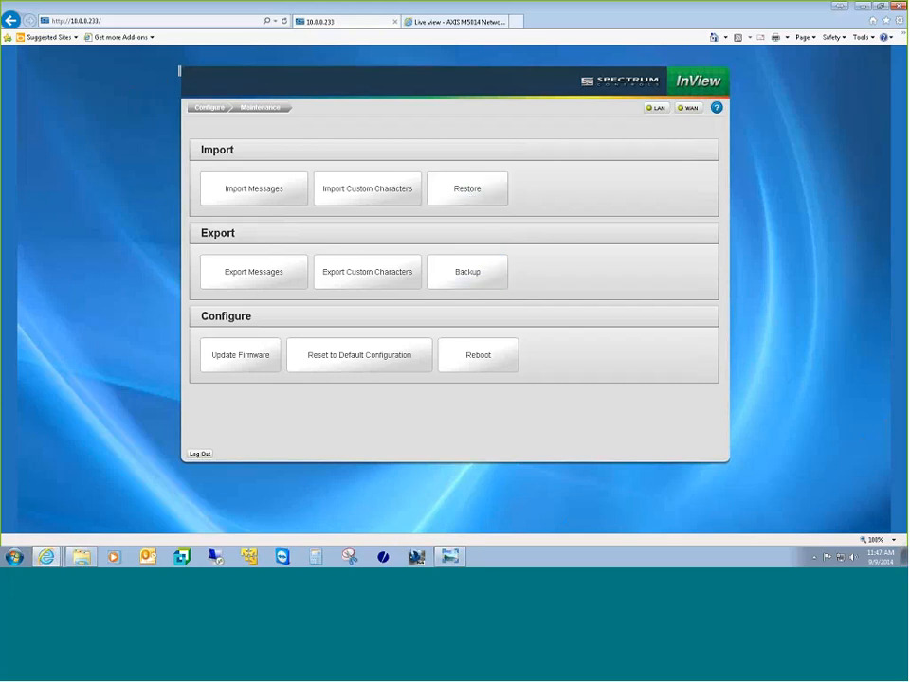
pyautogui.click(244, 364)
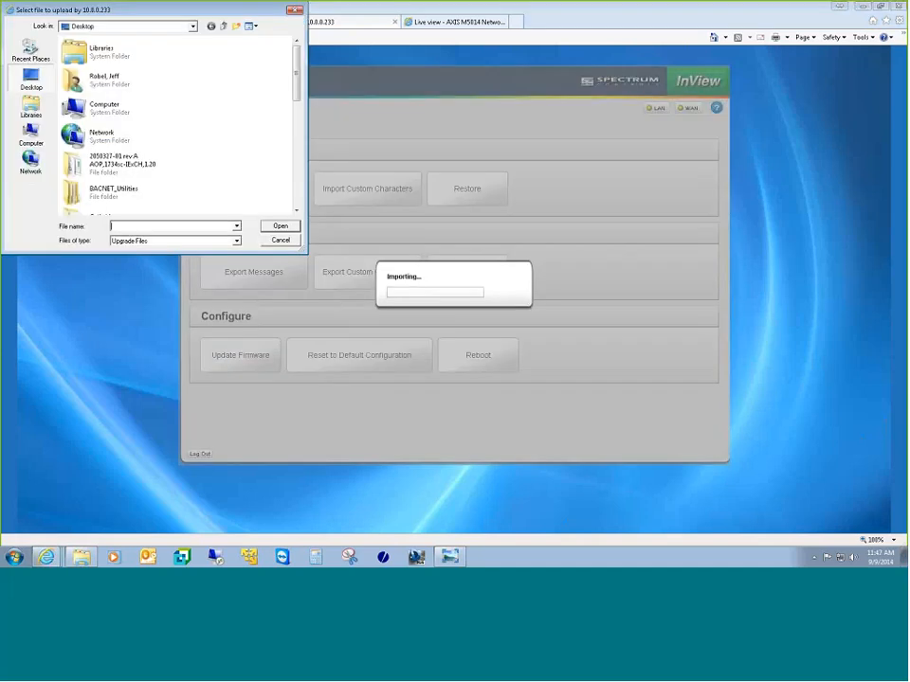
pyautogui.click(279, 240)
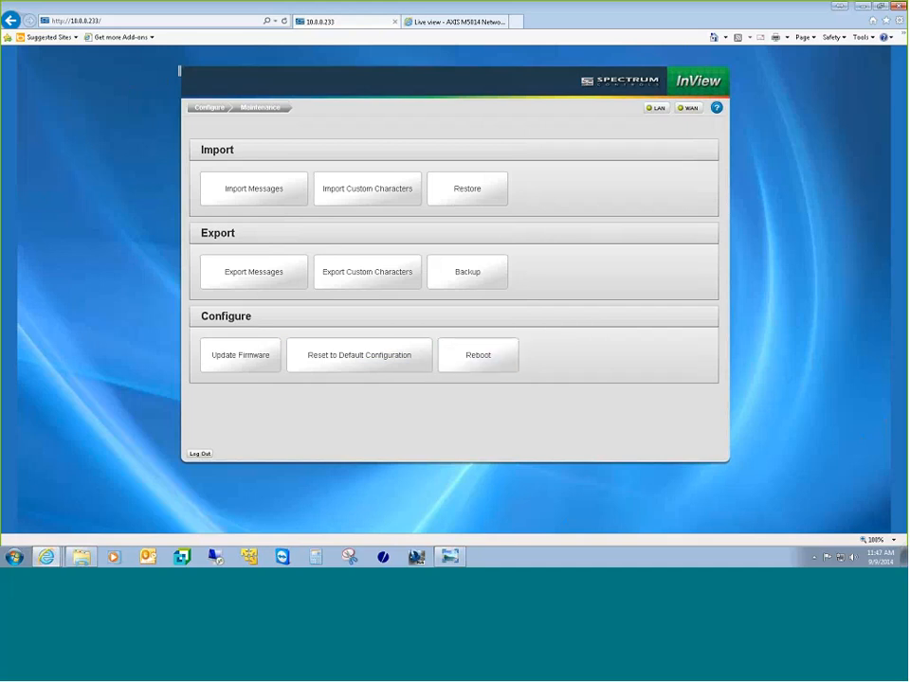
pyautogui.click(212, 110)
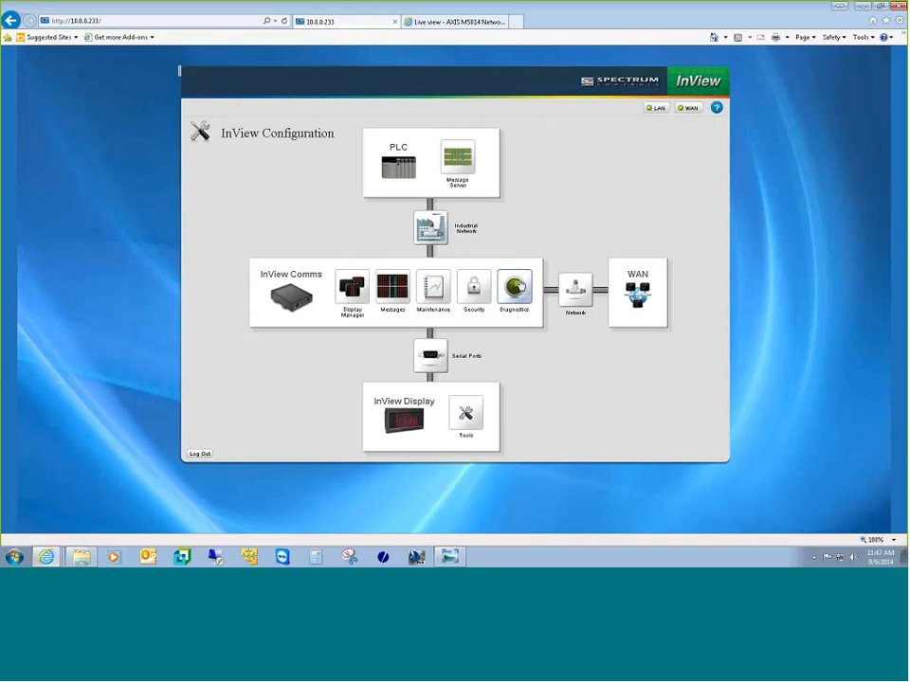
pyautogui.click(477, 291)
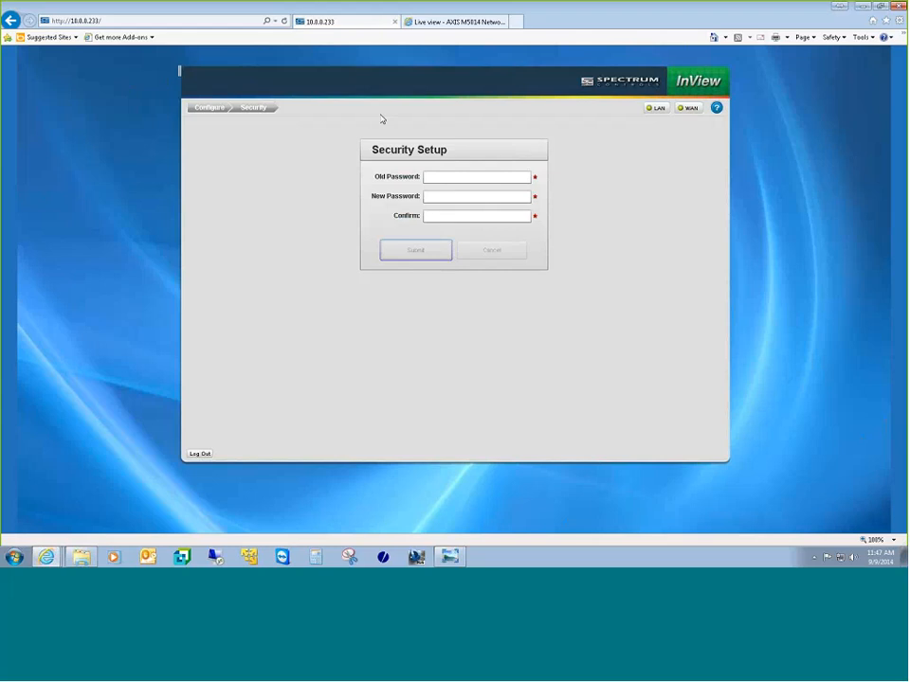
pyautogui.click(215, 110)
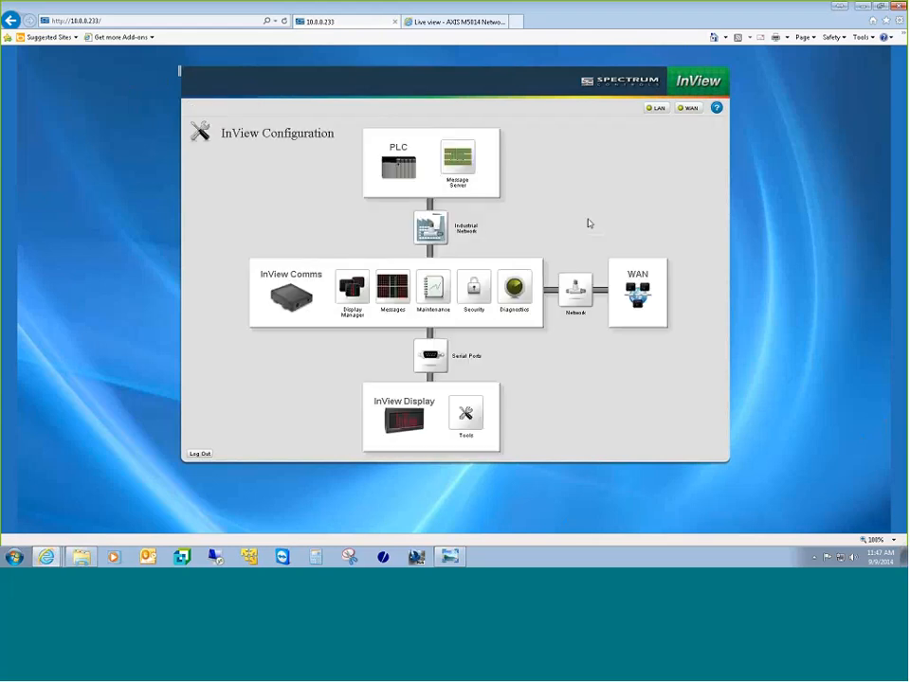
pyautogui.click(514, 288)
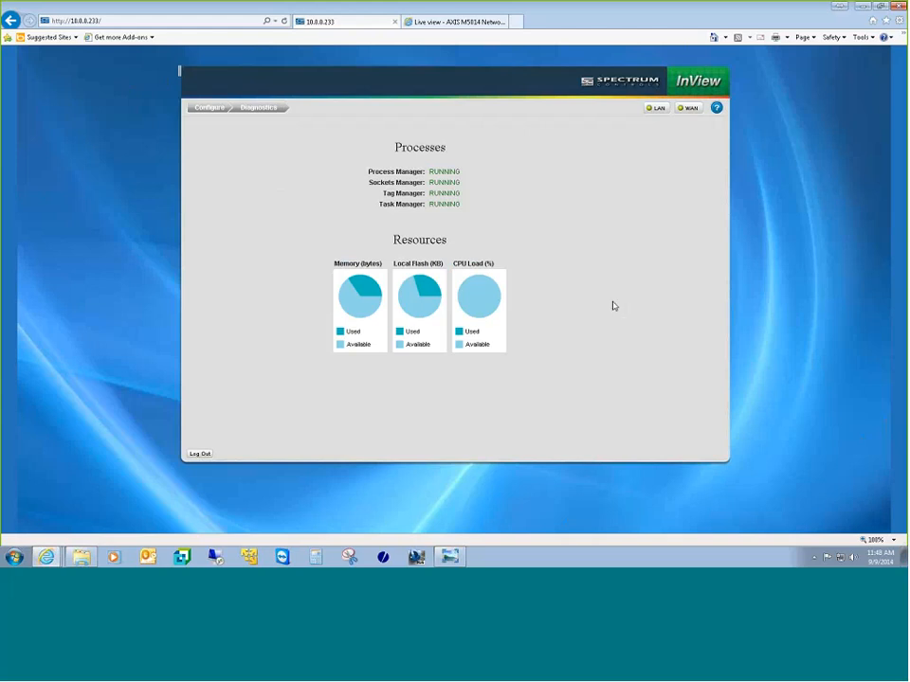
pyautogui.moveTo(461, 294)
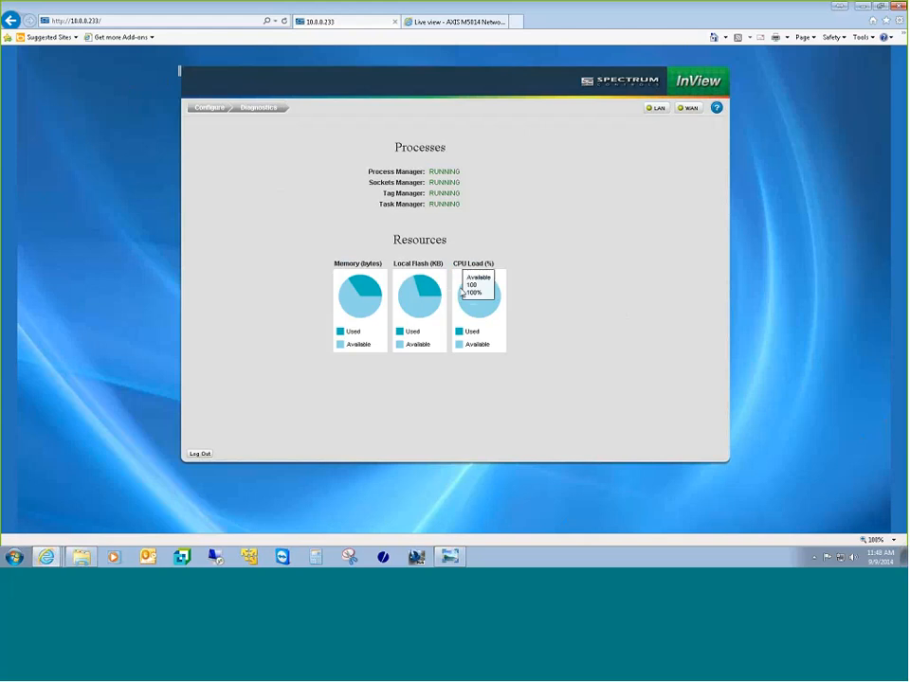
pyautogui.click(208, 109)
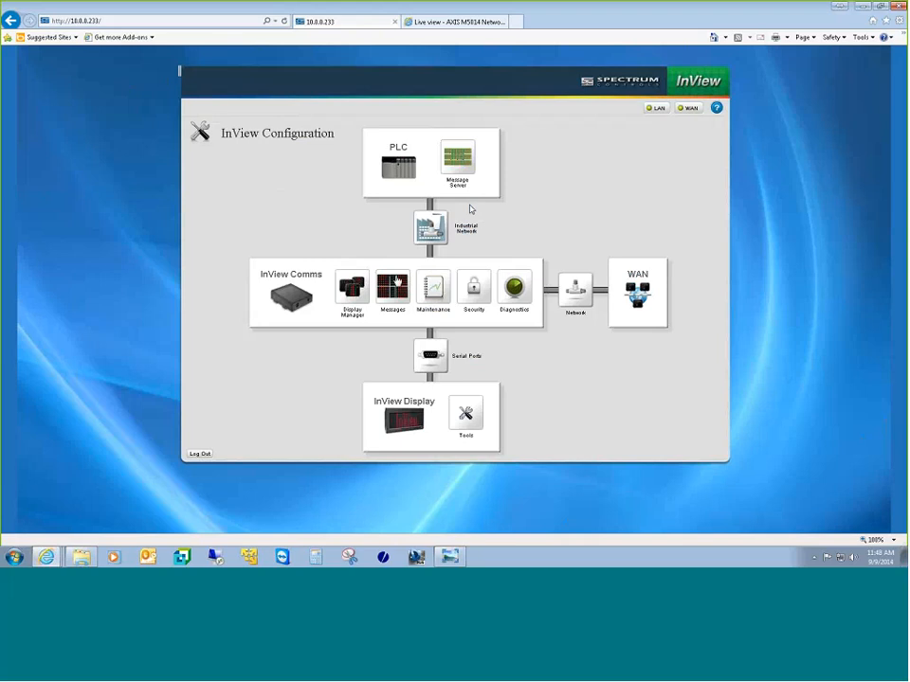
pyautogui.click(429, 358)
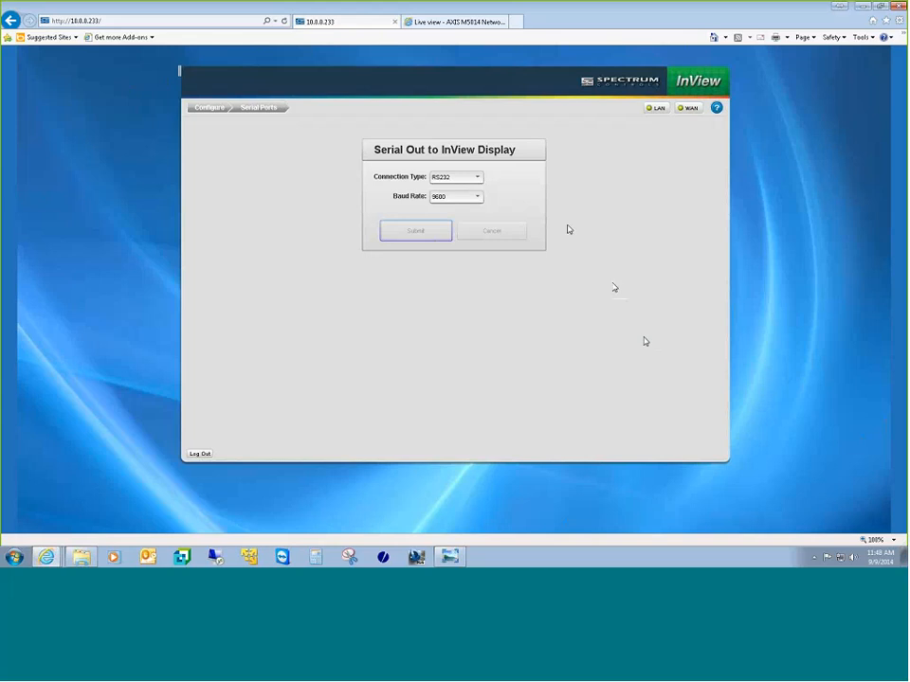
pyautogui.click(479, 178)
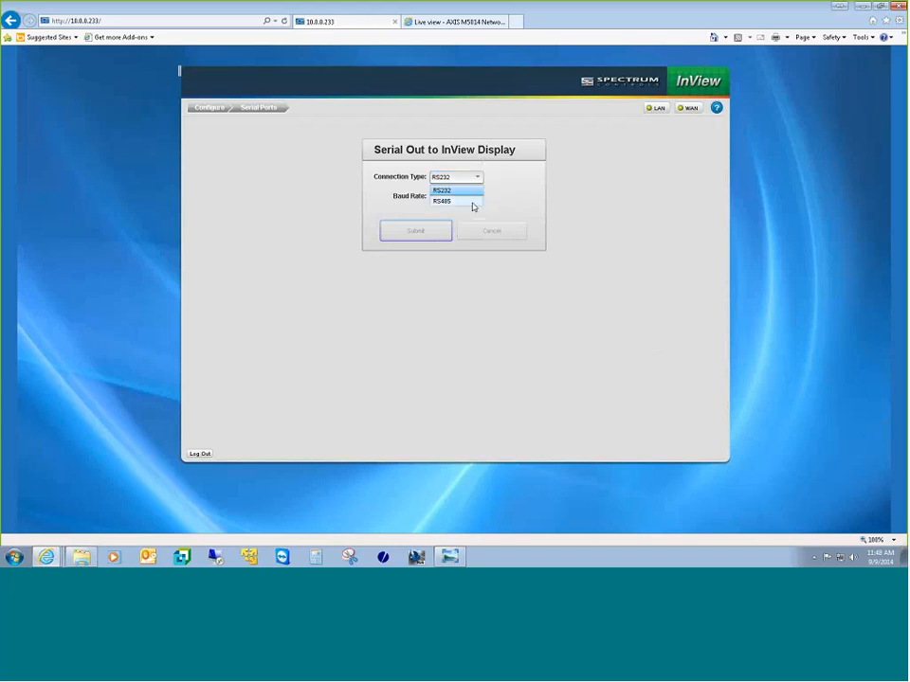
pyautogui.click(509, 179)
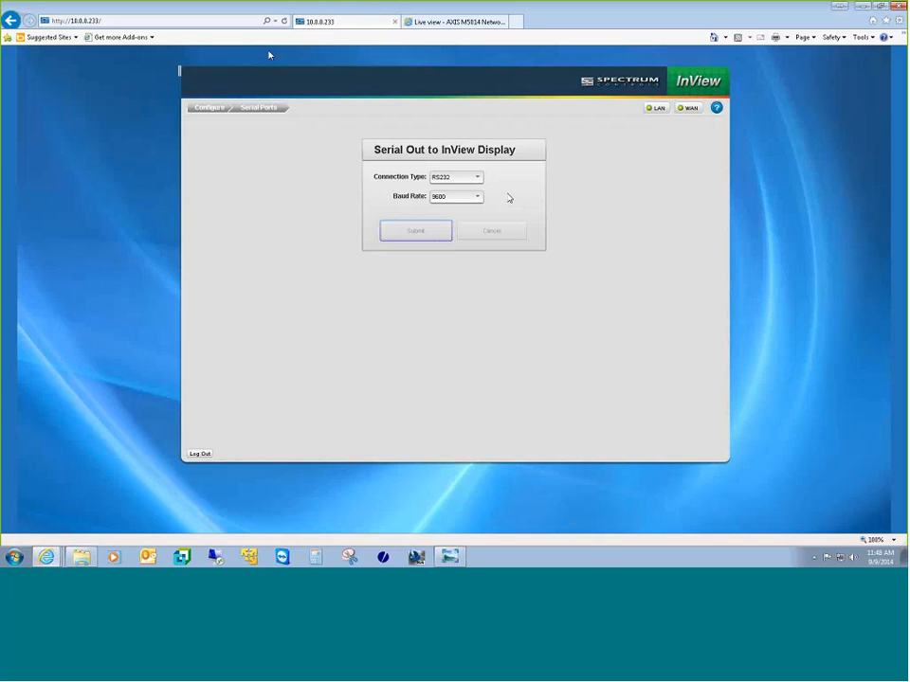
pyautogui.click(212, 108)
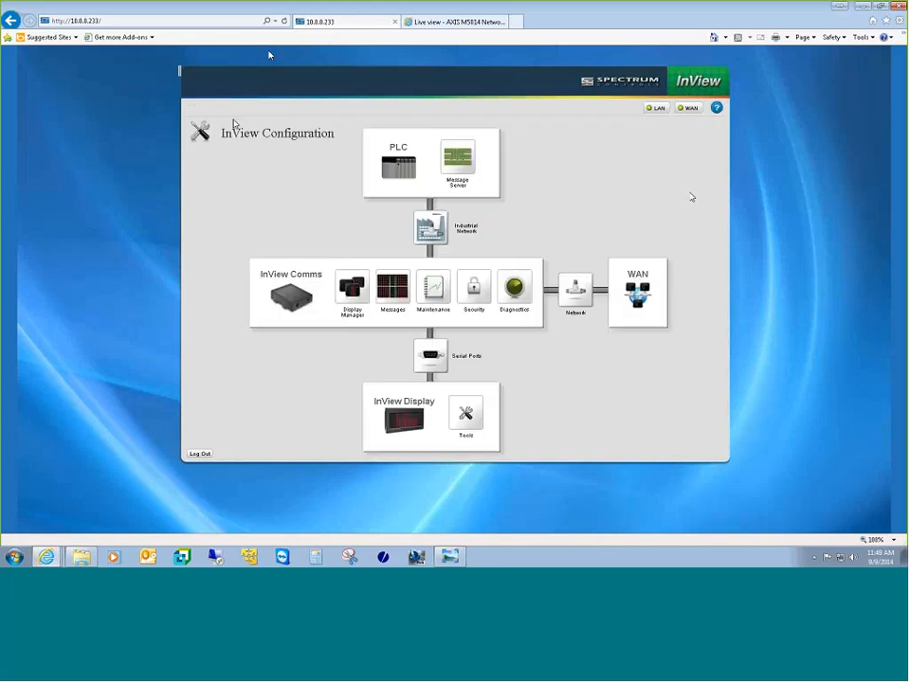
pyautogui.click(479, 425)
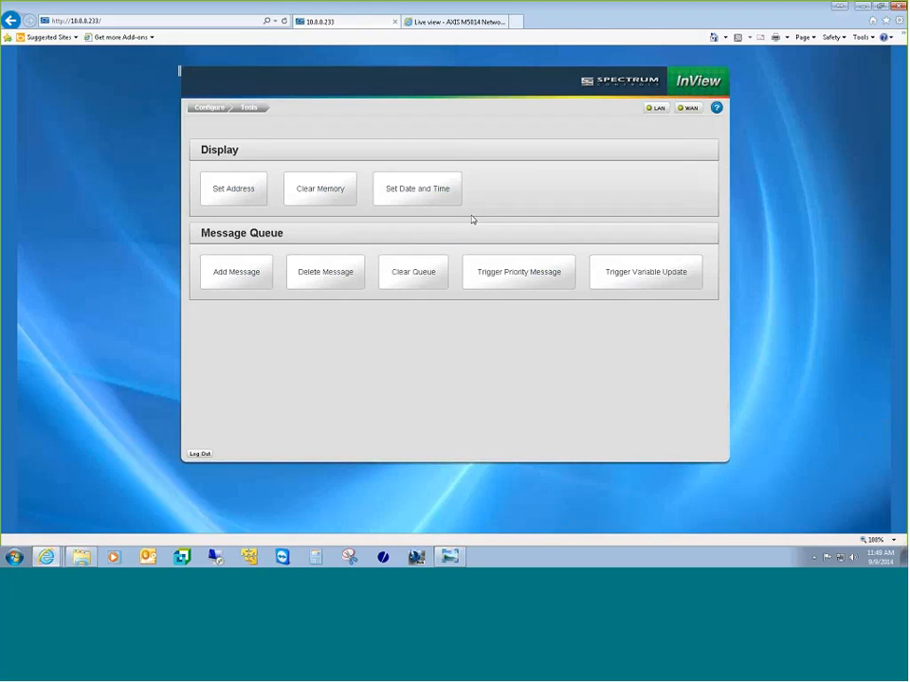
pyautogui.click(209, 108)
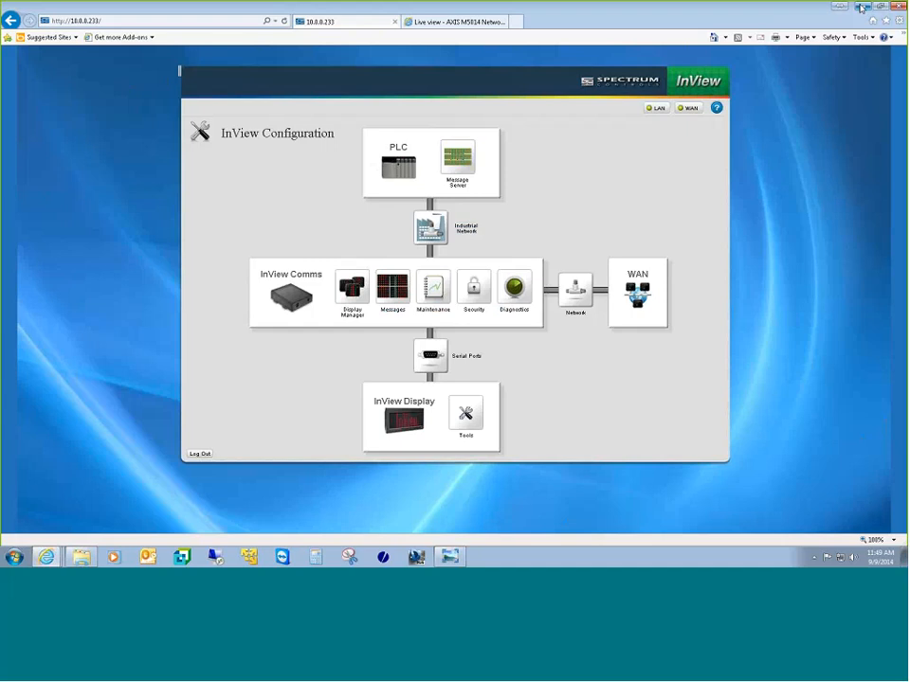
# Step: Minimize the browser and open LT3_21.ACD from the desktop InView Training folder in Logix Designer
pyautogui.click(859, 8)
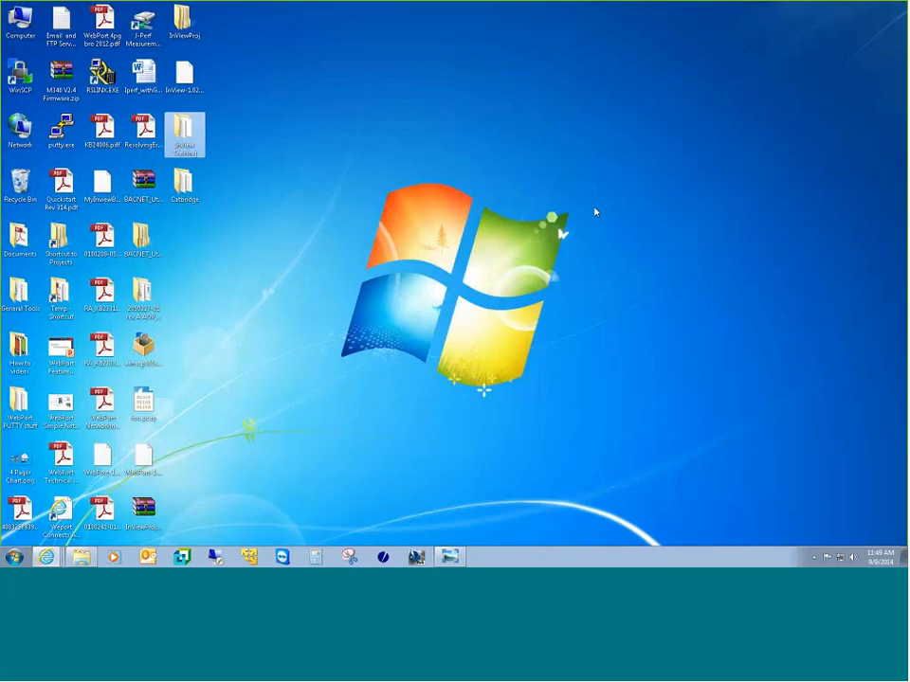
pyautogui.doubleClick(188, 139)
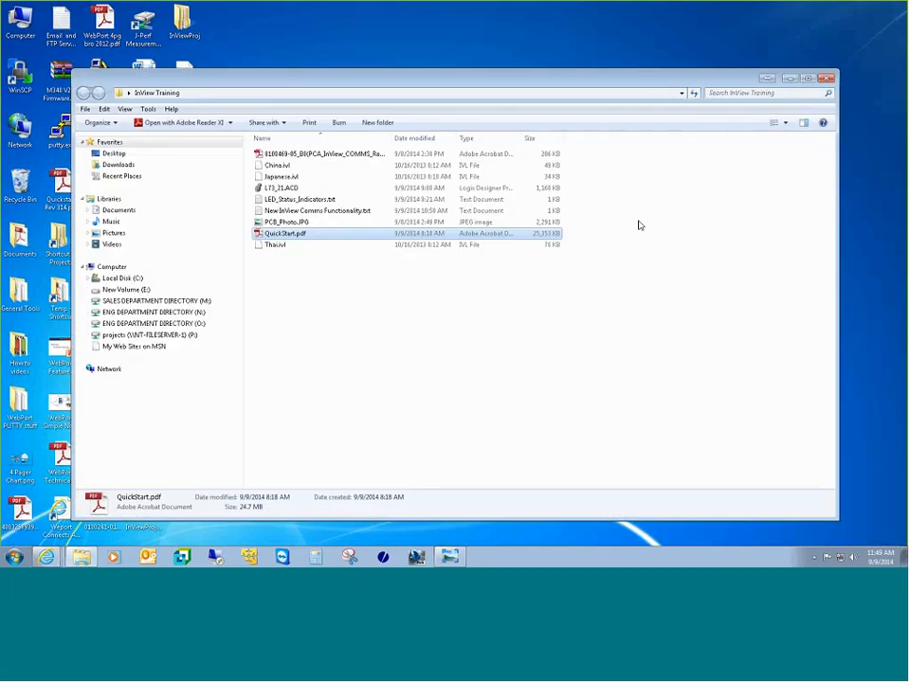
pyautogui.doubleClick(318, 188)
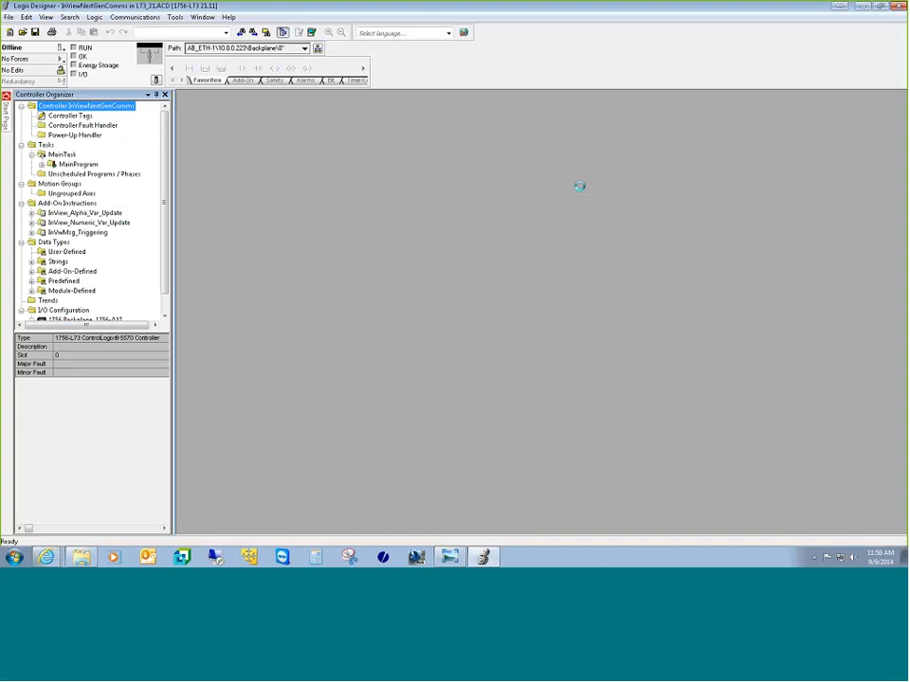
# Step: Go online and open MainProgram's msg routine with the New_msg_number NEQ Call_AOI rung
pyautogui.click(59, 47)
pyautogui.click(88, 60)
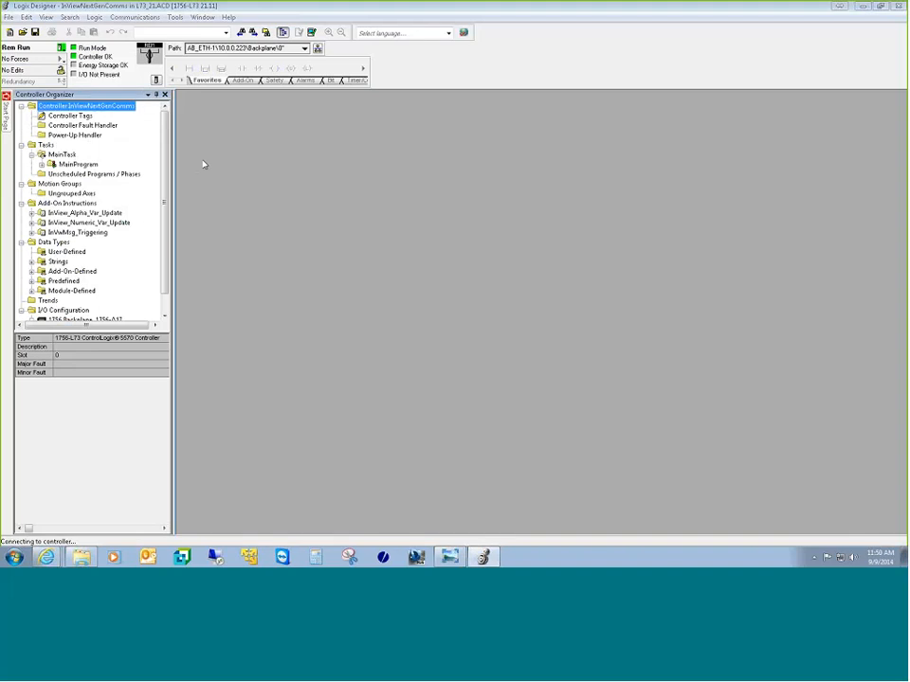
pyautogui.click(43, 165)
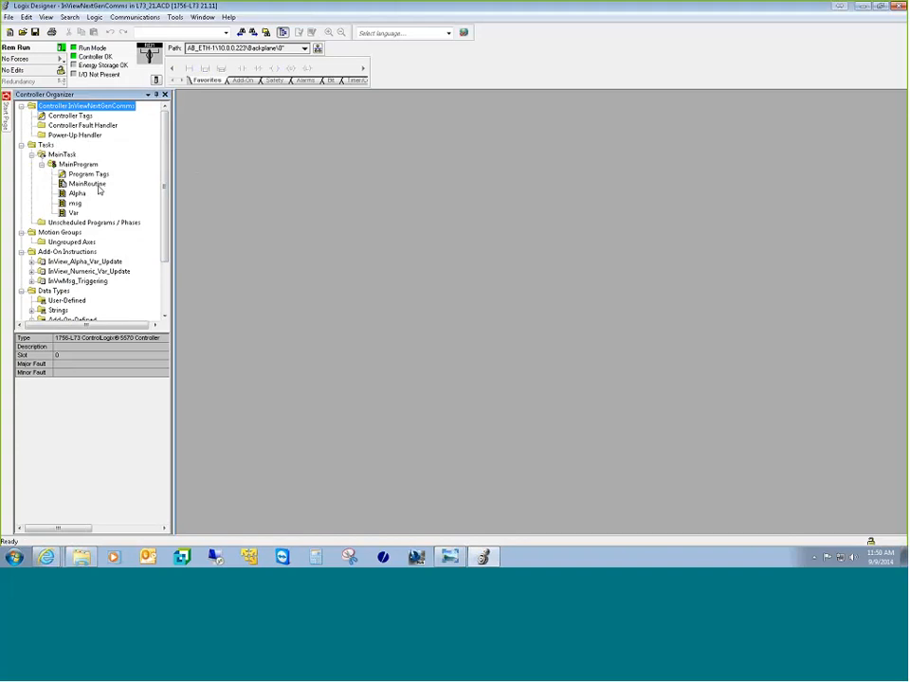
pyautogui.doubleClick(75, 203)
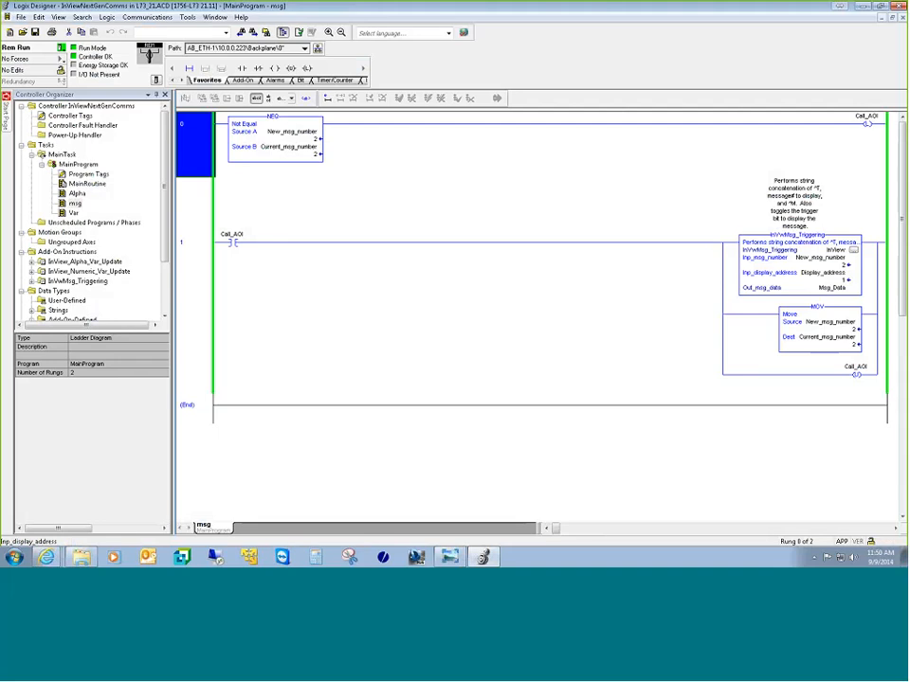
pyautogui.moveTo(485, 558)
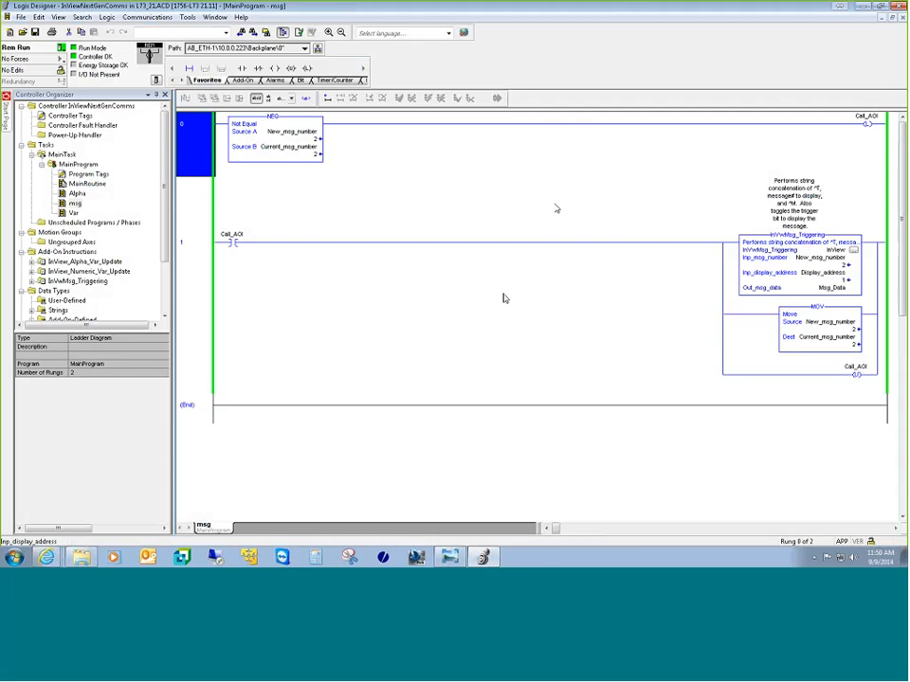
pyautogui.click(45, 557)
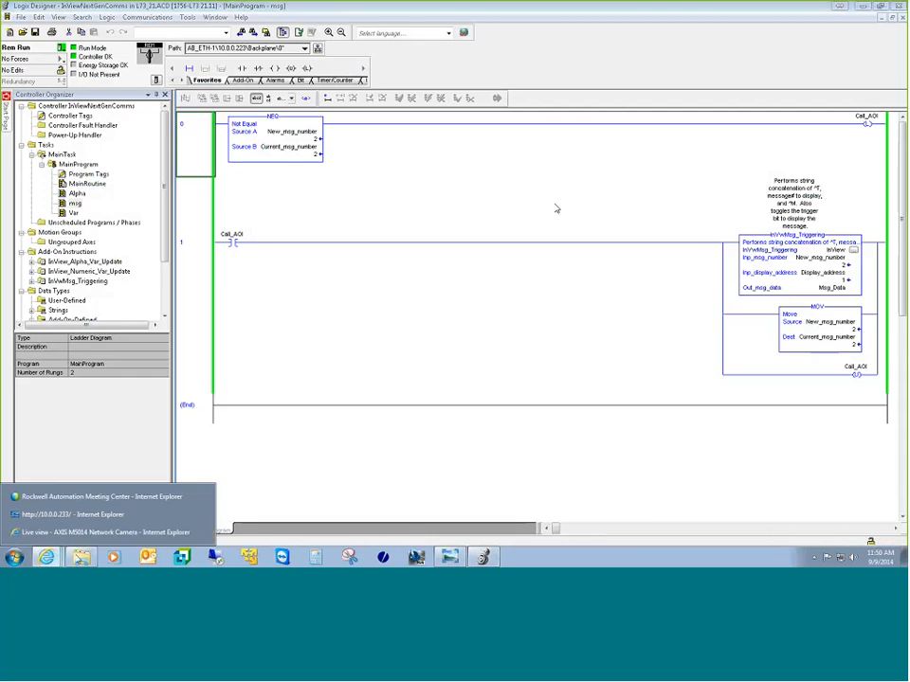
# Step: Resubmit Industrial Network settings for the ControlLogix PLC at 10.0.0.223 and acknowledge the successful save
pyautogui.click(90, 516)
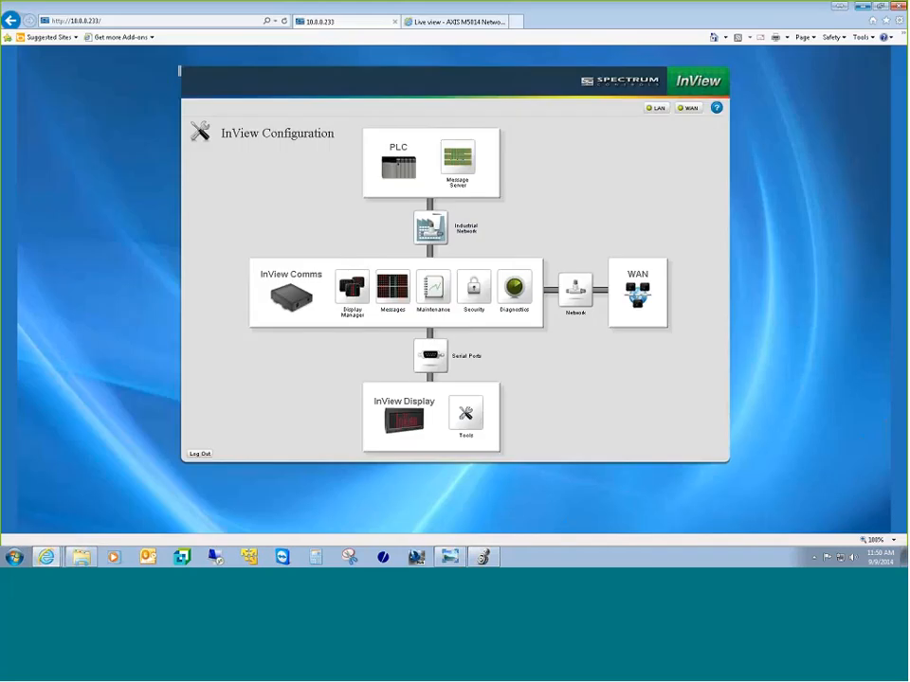
pyautogui.click(444, 233)
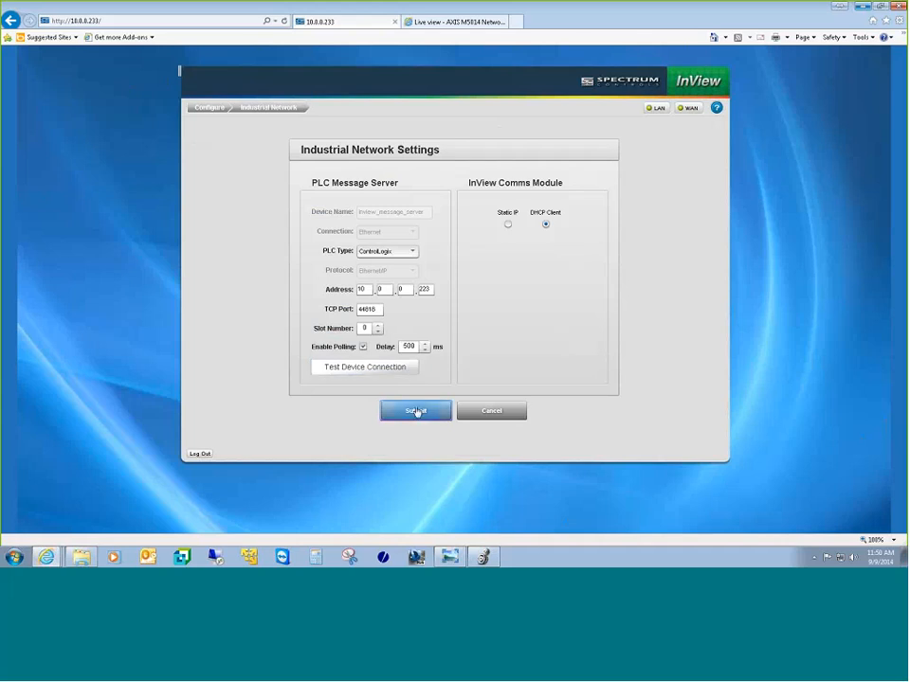
pyautogui.click(413, 413)
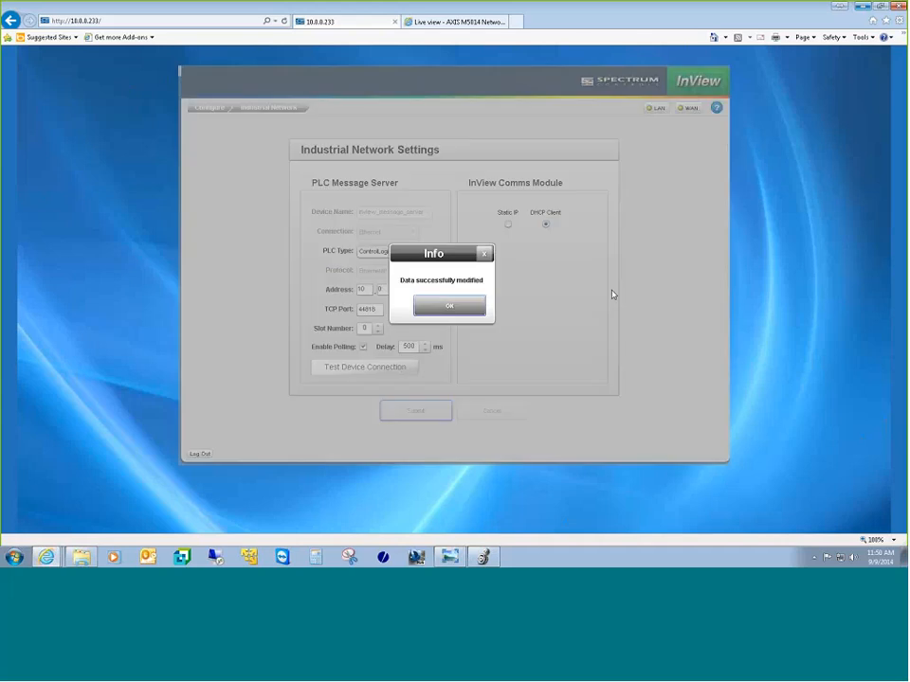
pyautogui.click(471, 310)
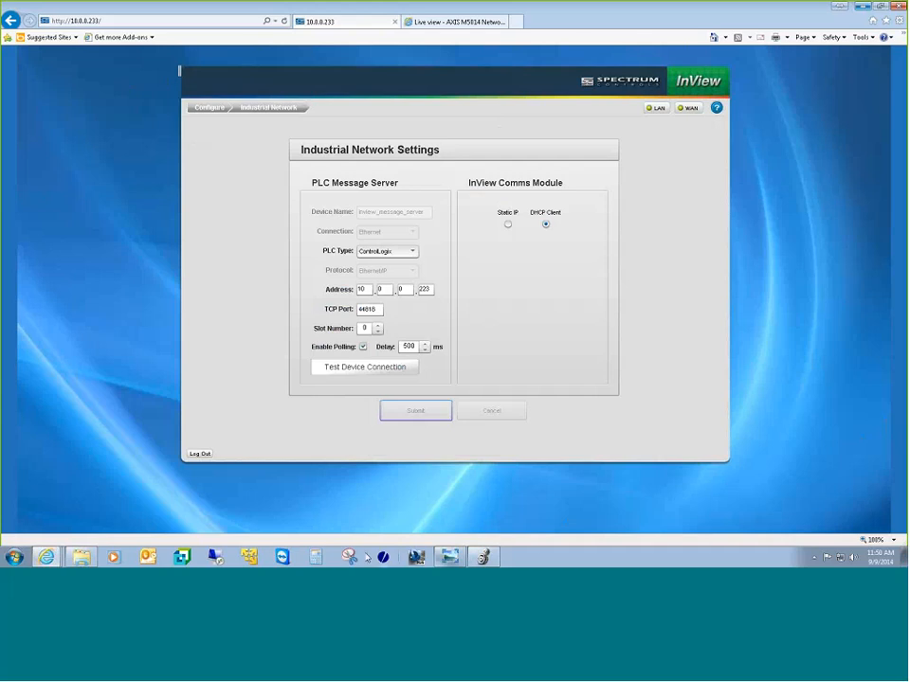
# Step: Set the NEQ Source A value New_msg_number to 1 in the msg routine
pyautogui.click(491, 559)
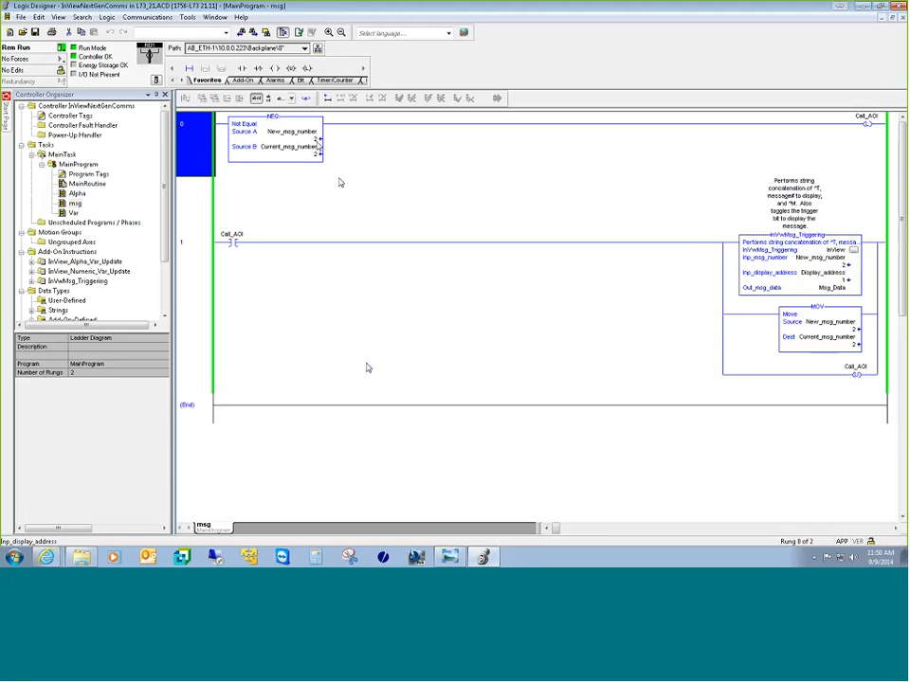
pyautogui.click(316, 141)
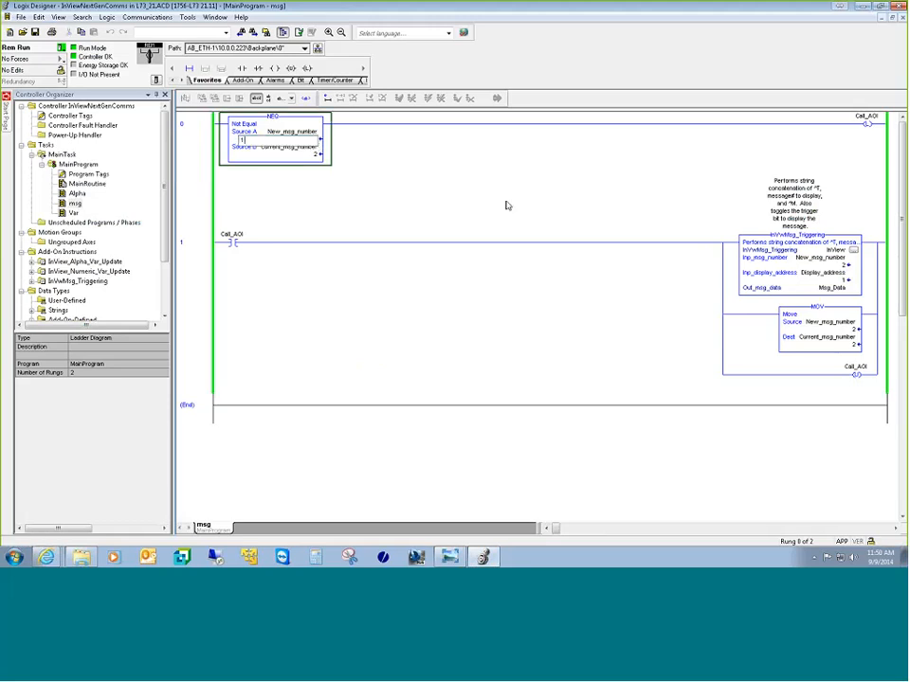
pyautogui.write('1')
pyautogui.press('Return')
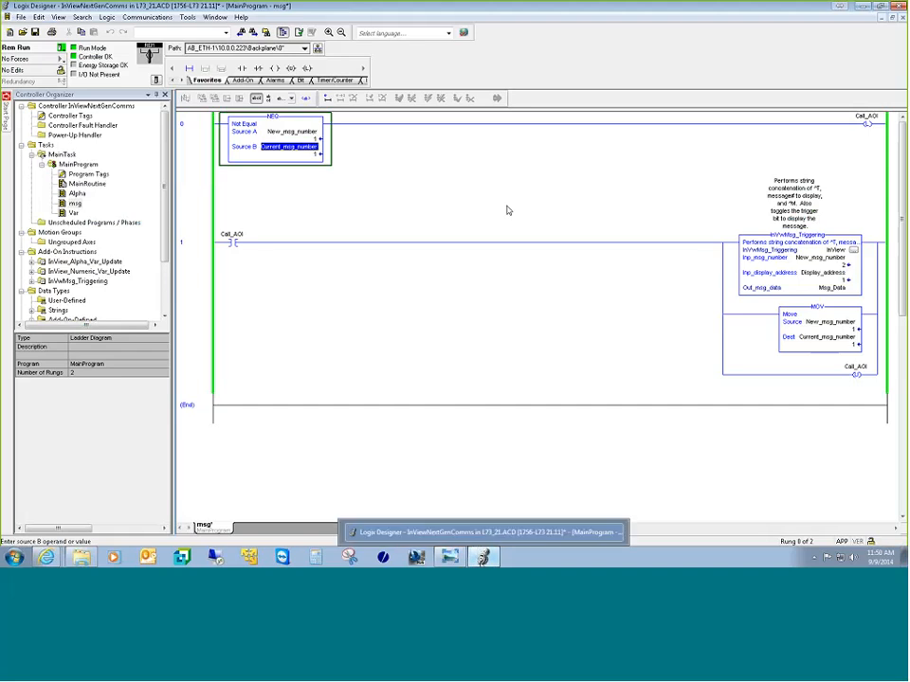
pyautogui.moveTo(455, 558)
pyautogui.moveTo(60, 563)
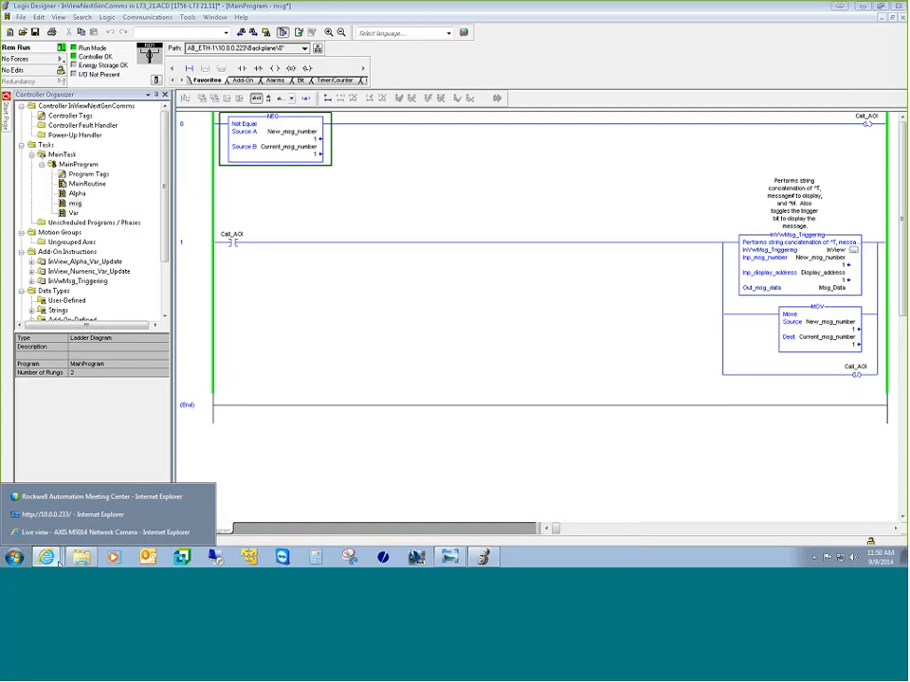
pyautogui.click(72, 532)
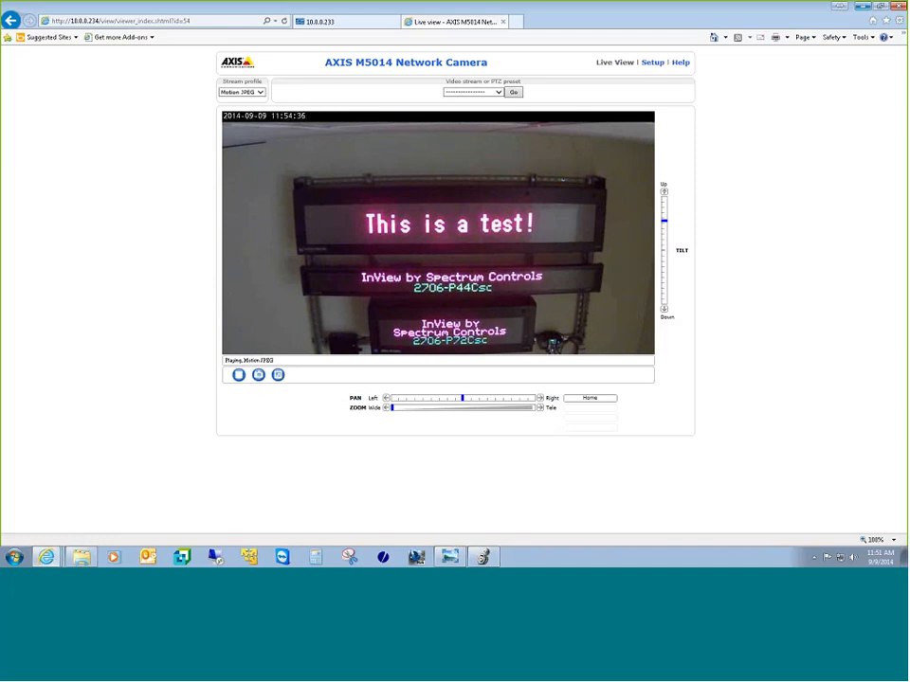
# Step: Check that the camera feed's top InView sign reads "This is a test!"
pyautogui.moveTo(54, 560)
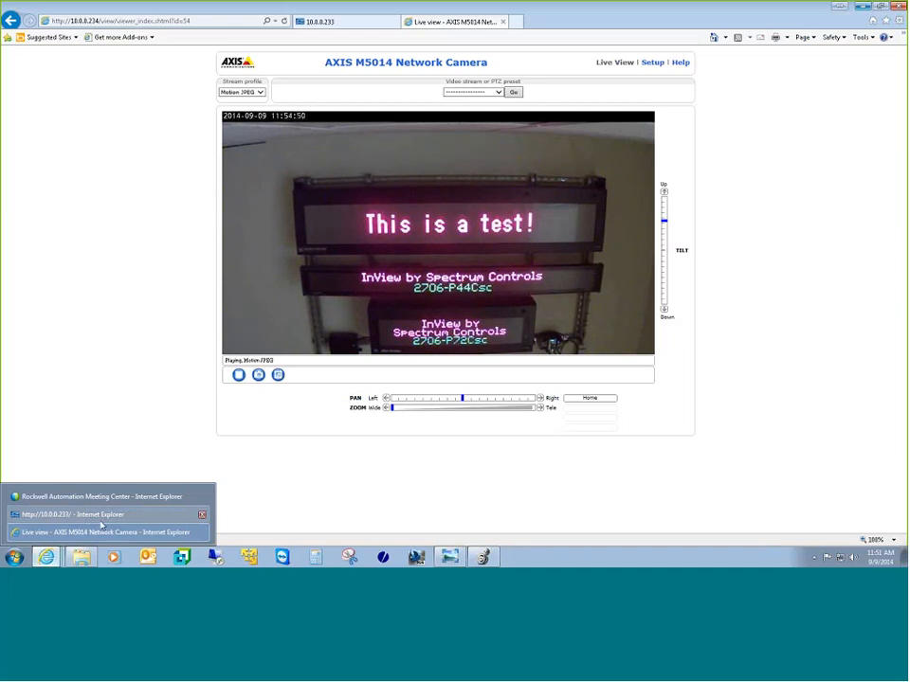
# Step: Enter 3 as the new message number and open MainRoutine with its msg, Var and Alpha jumps
pyautogui.click(483, 557)
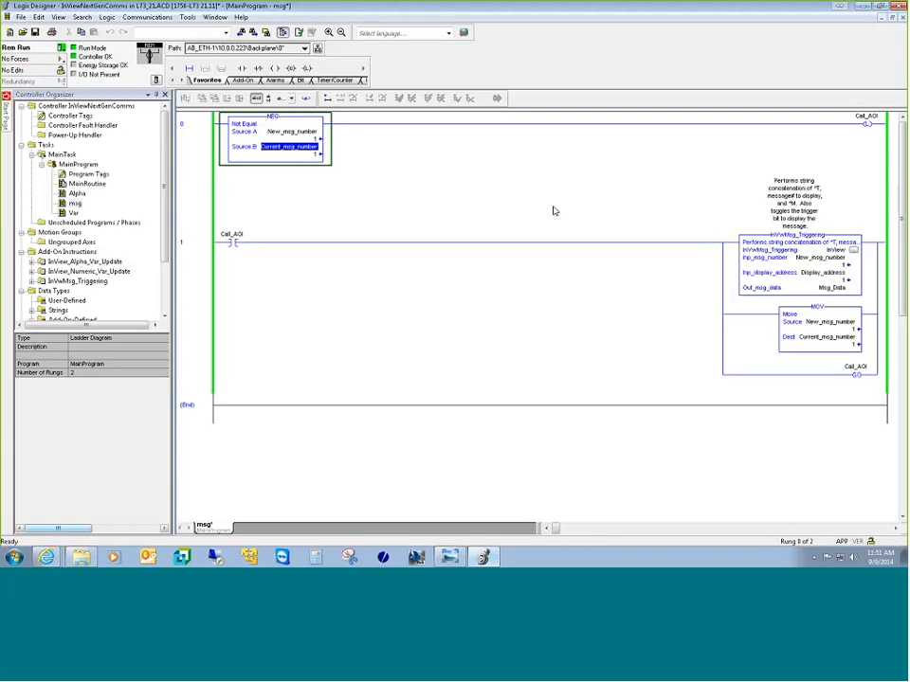
pyautogui.write('3')
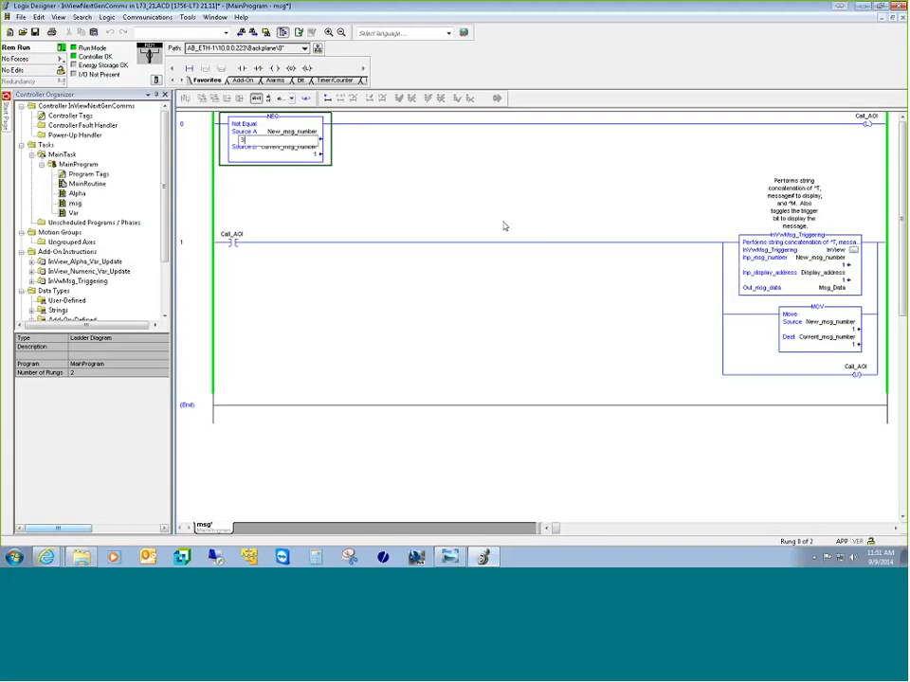
pyautogui.press('Escape')
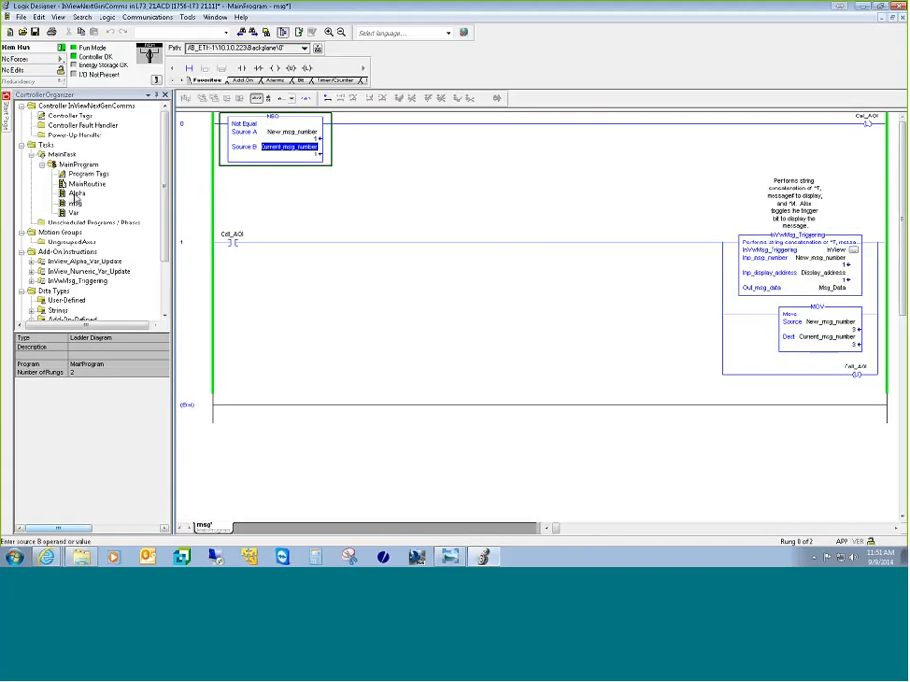
pyautogui.doubleClick(87, 183)
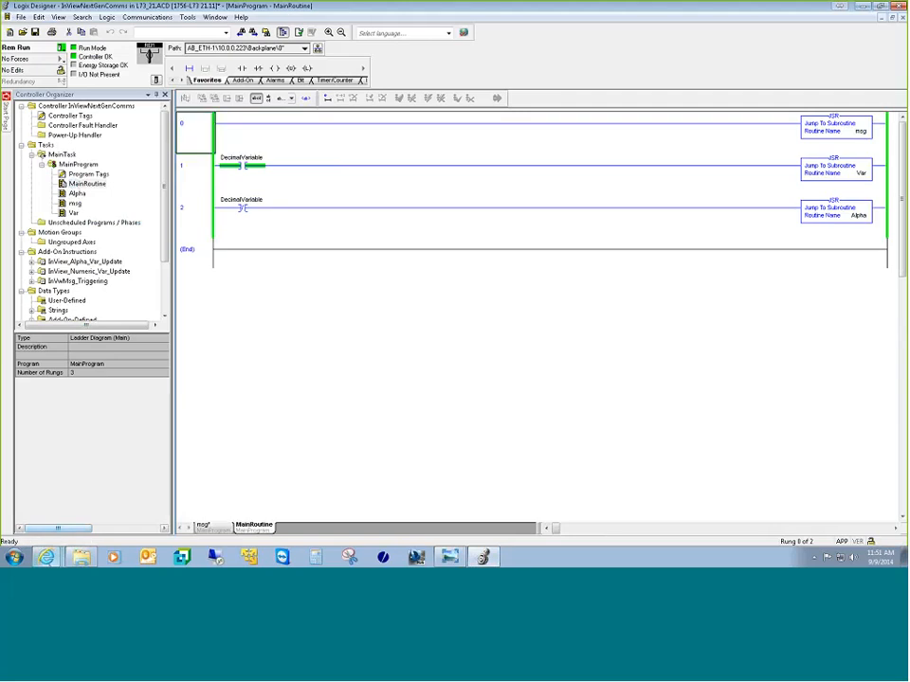
pyautogui.click(46, 557)
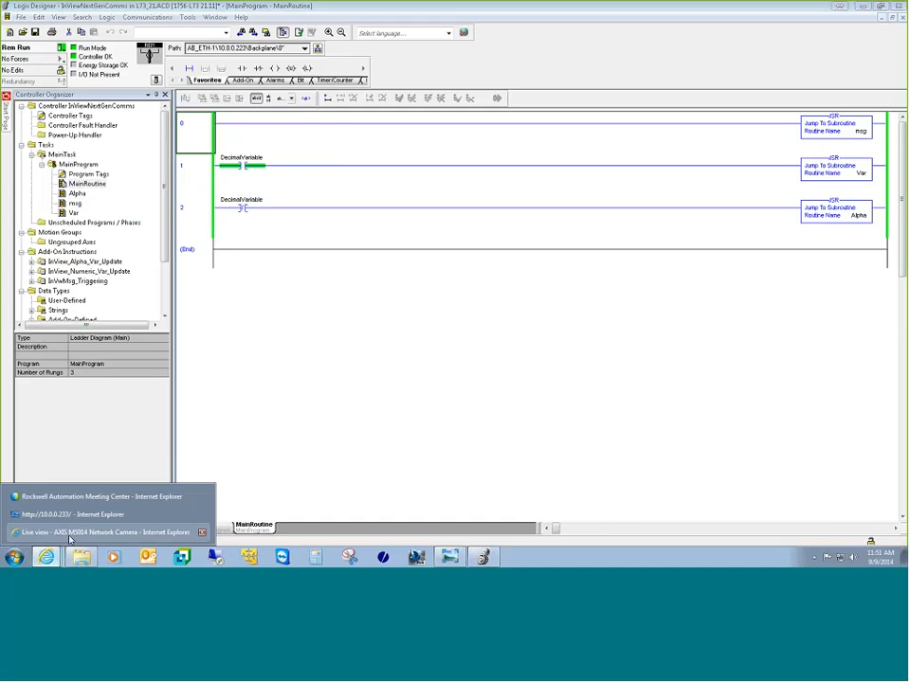
# Step: Watch the camera show Message 3 with Integer 11501, then open InView's Messages page
pyautogui.click(68, 532)
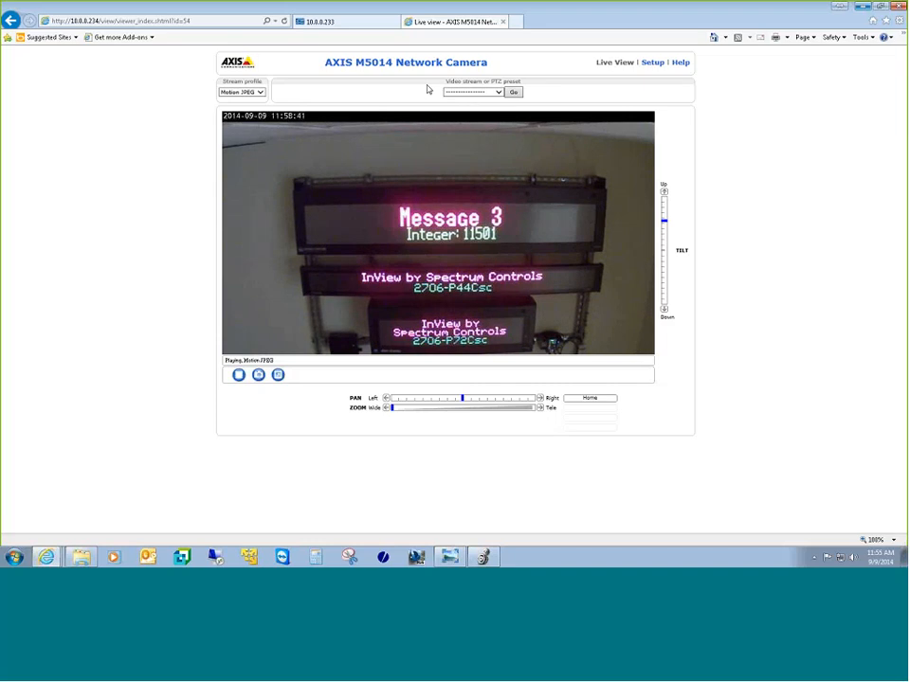
pyautogui.hotkey('ctrl', 'shift', 'Tab')
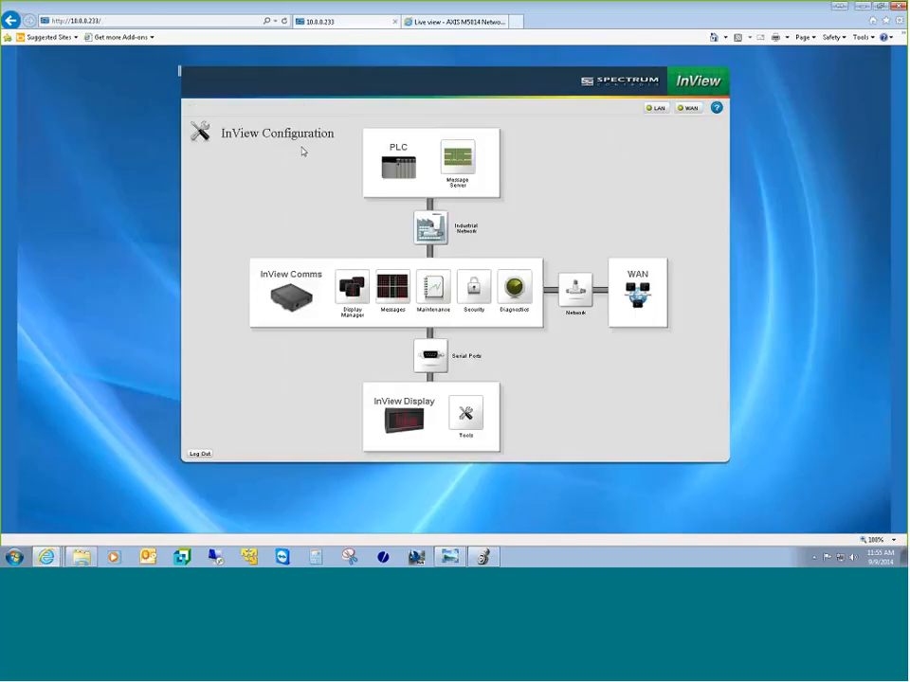
pyautogui.click(392, 288)
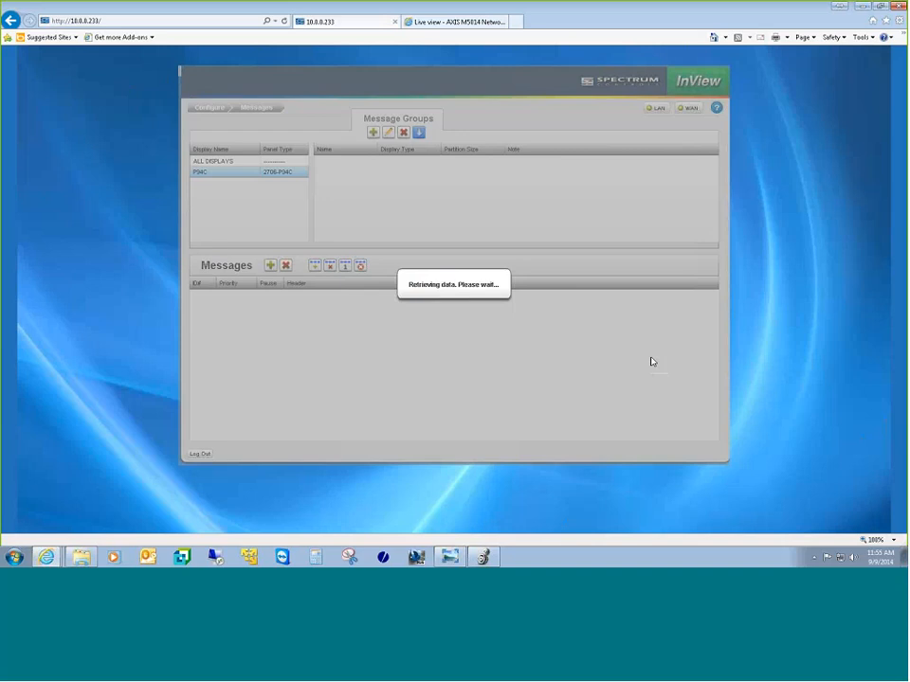